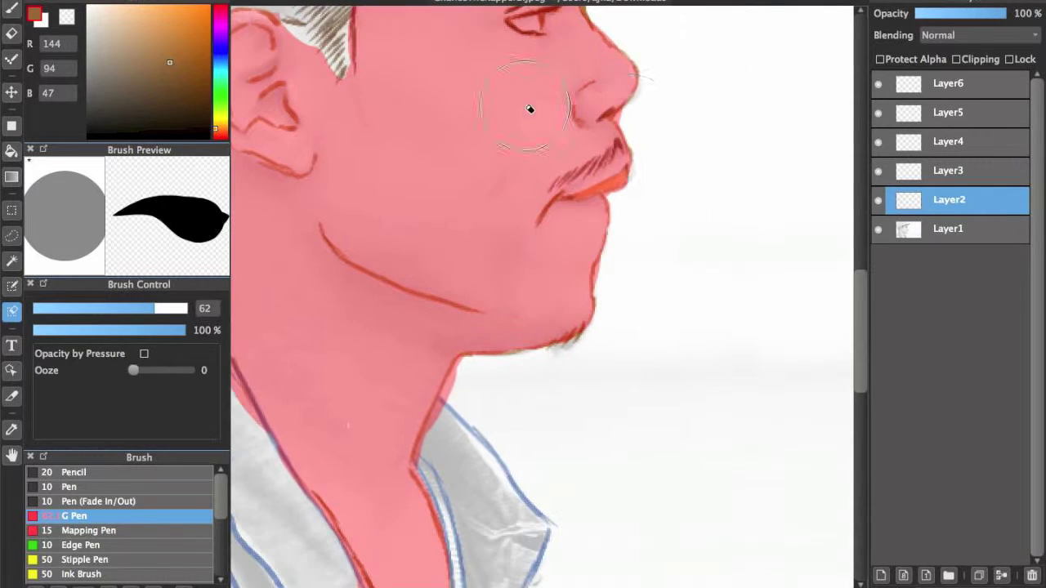
# - Trim the face selection along the jaw, neck and profile with the Select Eraser at size 24, and move Layer2 below Layer1
pyautogui.press('[')
pyautogui.press('[')
pyautogui.press('[')
pyautogui.press('[')
pyautogui.press('[')
pyautogui.scroll(-4, 565, 136)
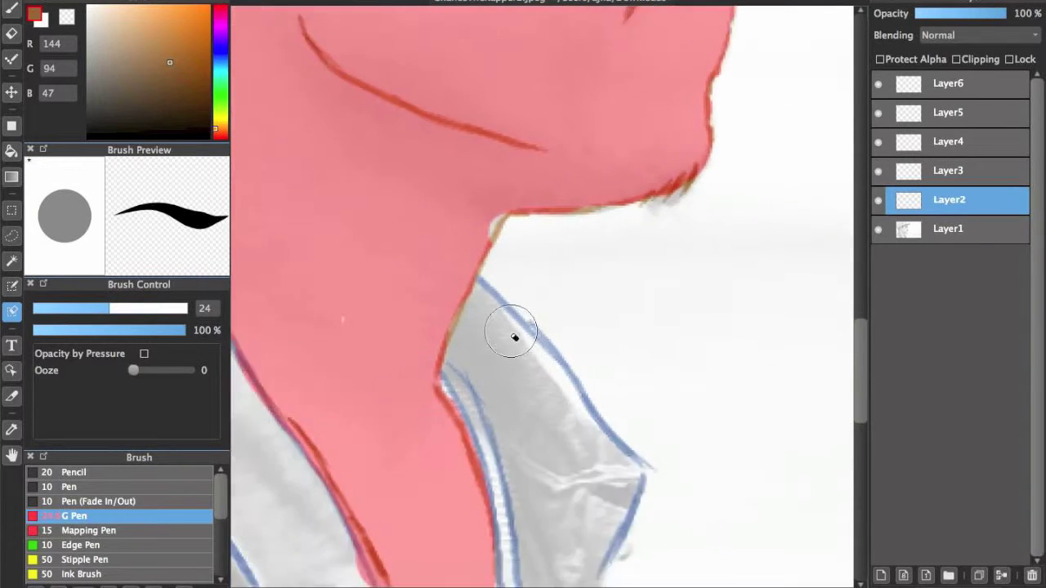
pyautogui.hscroll(2, 514, 334)
pyautogui.scroll(10, 630, 164)
pyautogui.hotkey('ctrl', 'z')
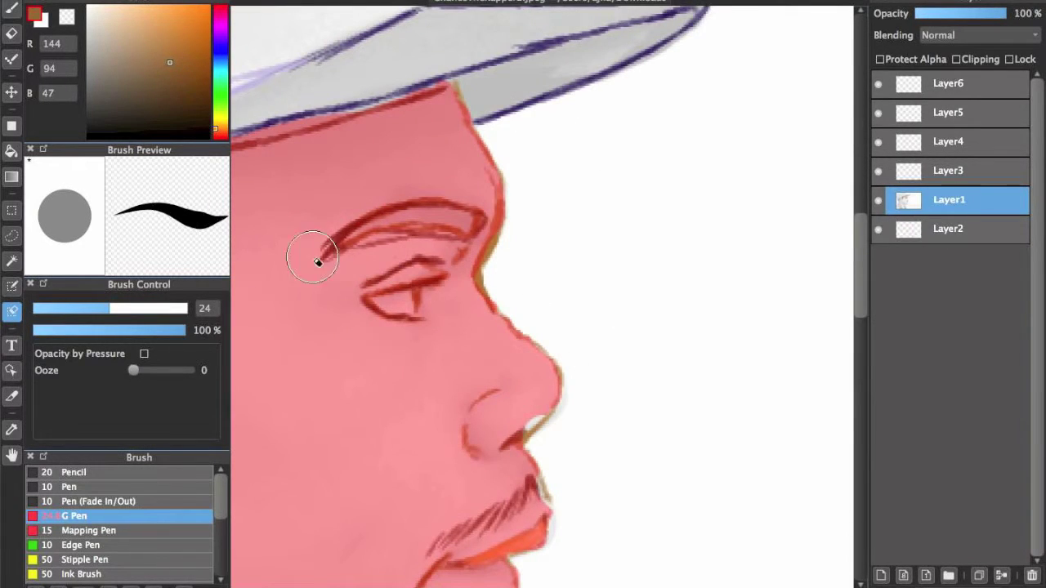
# - Add the missed edge areas of the face and neck to the selection with the Select Pen
pyautogui.click(12, 285)
pyautogui.scroll(-8, 532, 346)
pyautogui.hscroll(-4, 482, 409)
pyautogui.scroll(-4, 610, 221)
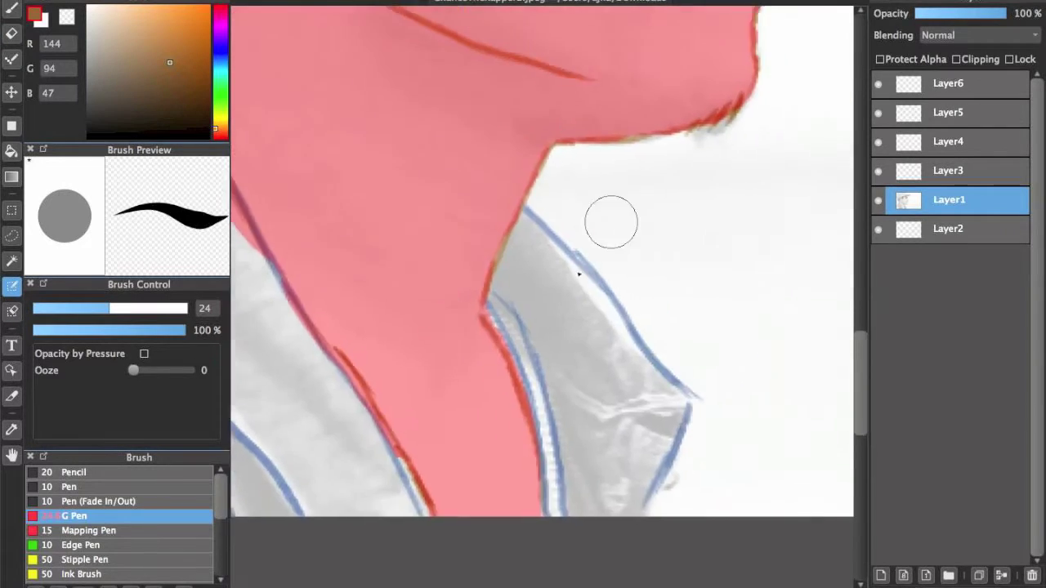
pyautogui.scroll(8, 444, 210)
pyautogui.hscroll(-3, 444, 210)
pyautogui.hscroll(3, 490, 257)
pyautogui.scroll(4, 470, 229)
pyautogui.scroll(-6, 470, 229)
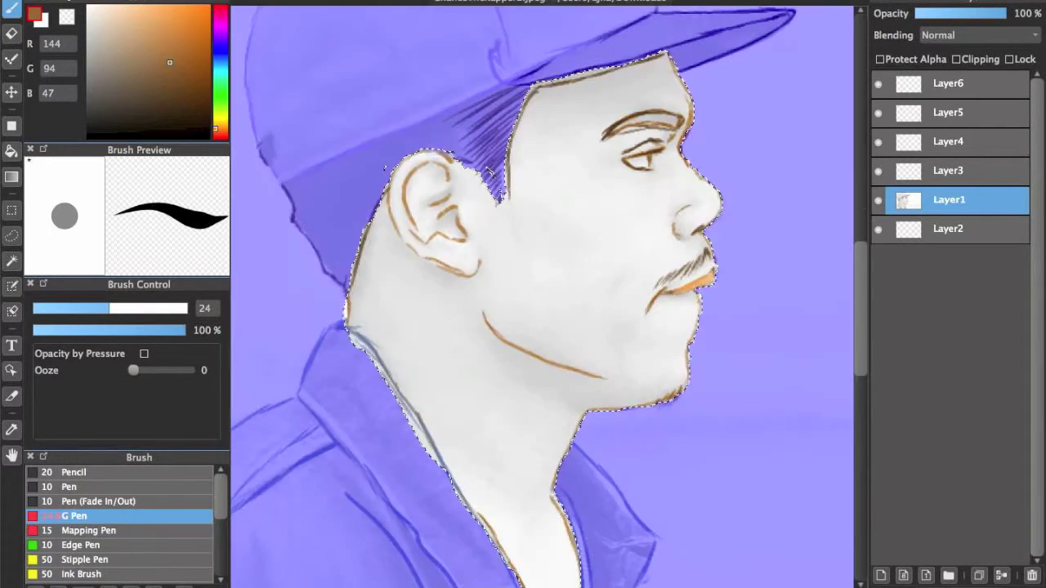
# - Airbrush brown shadows behind the ear, under the jaw and down the front of the neck on Layer1
pyautogui.scroll(-3, 123, 523)
pyautogui.click(73, 556)
pyautogui.moveTo(490, 351); pyautogui.dragTo(583, 406)
pyautogui.click(81, 308)
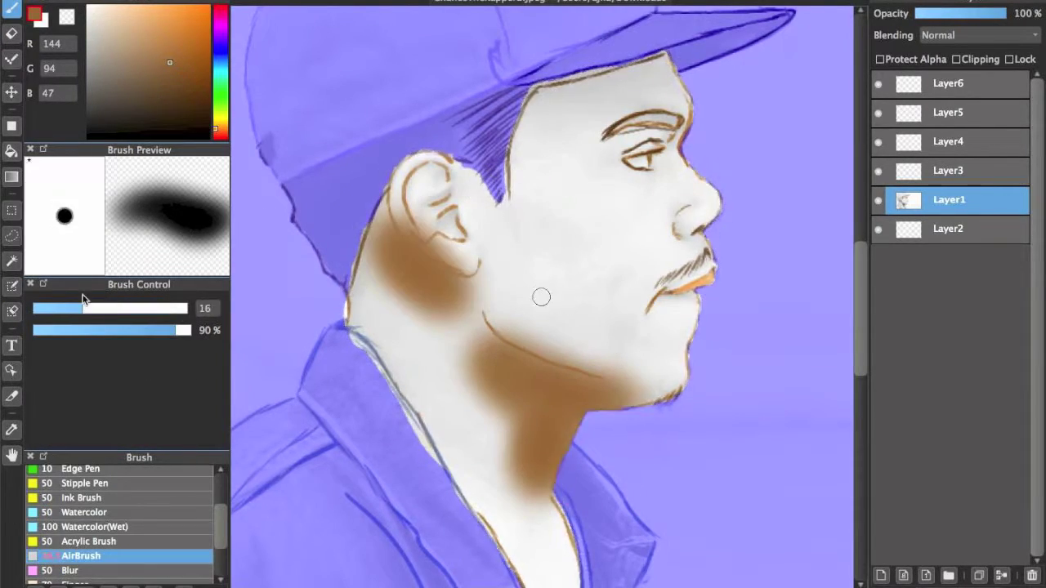
pyautogui.moveTo(542, 297)
pyautogui.mouseDown()
pyautogui.moveTo(617, 291)
pyautogui.moveTo(566, 247)
pyautogui.mouseUp()
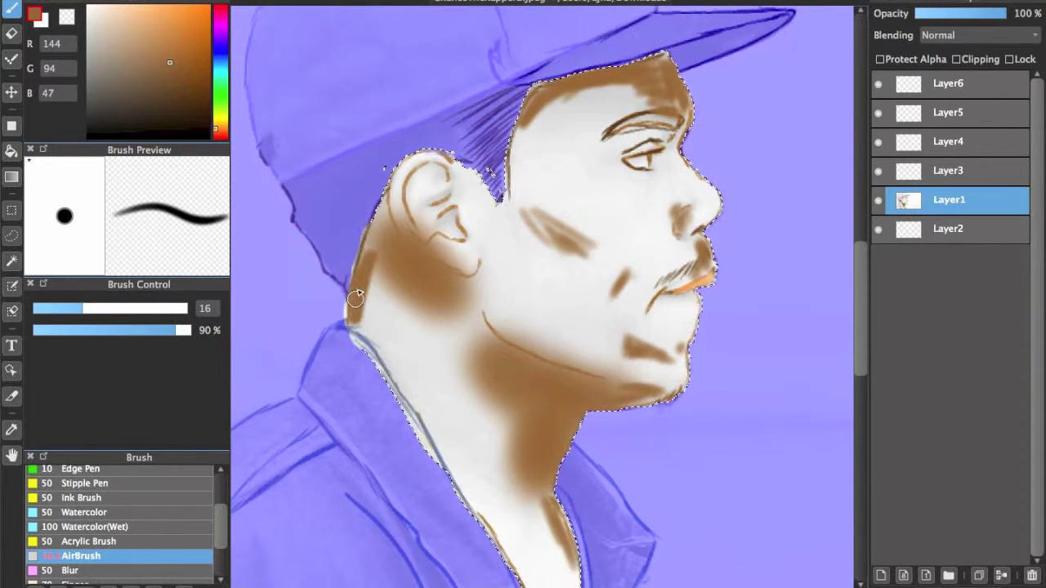
pyautogui.click(152, 28)
pyautogui.moveTo(409, 167); pyautogui.dragTo(481, 258)
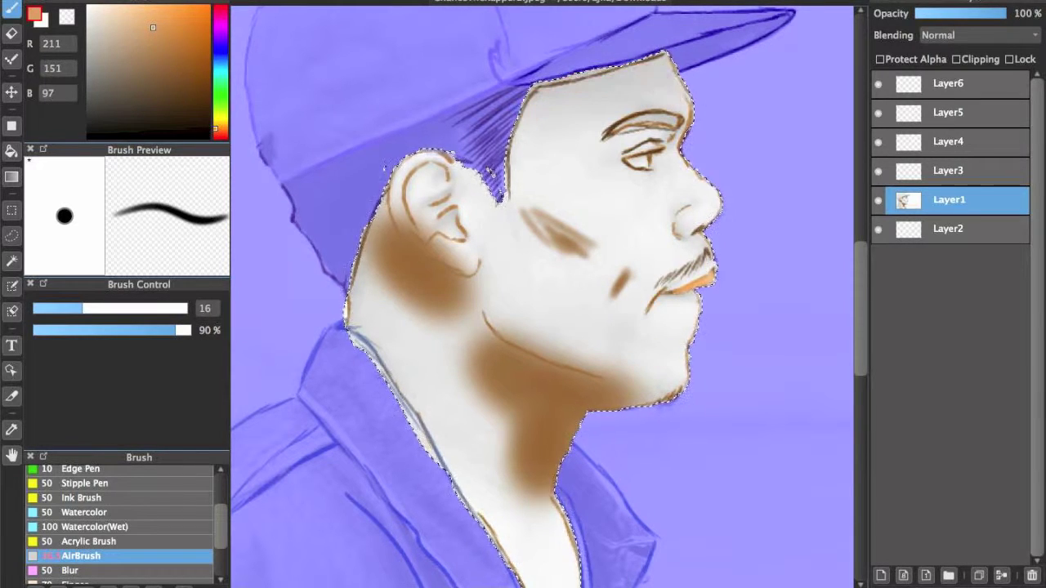
# - Paint soft tan and brown shading along the hairline, cheek, ear and jaw on Layer2 with the Watercolor(Wet) brush
pyautogui.hotkey('alt', '[')
pyautogui.keyDown('alt'); pyautogui.click(401, 187); pyautogui.keyUp('alt')
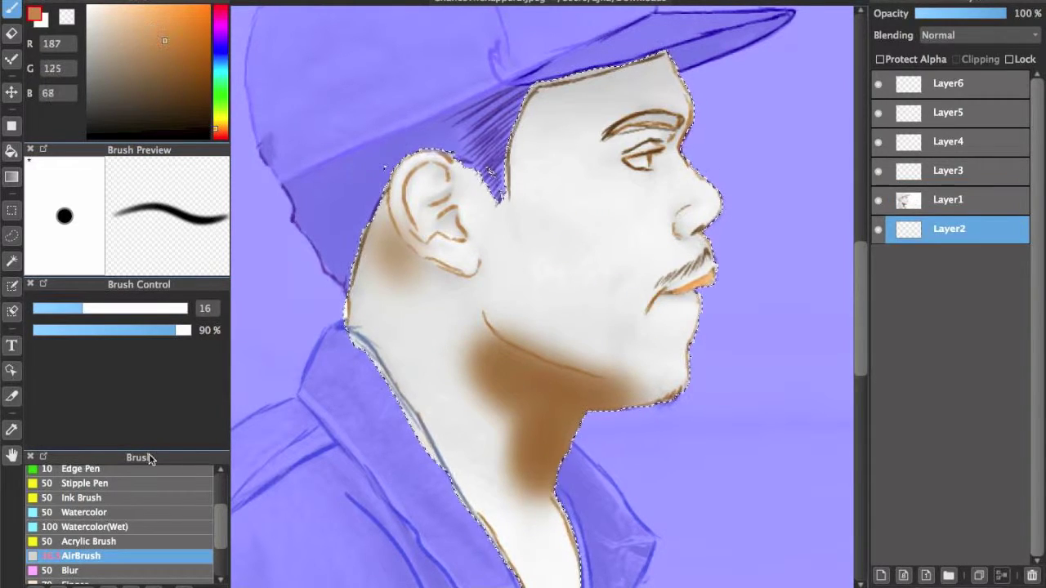
pyautogui.click(86, 526)
pyautogui.click(948, 199)
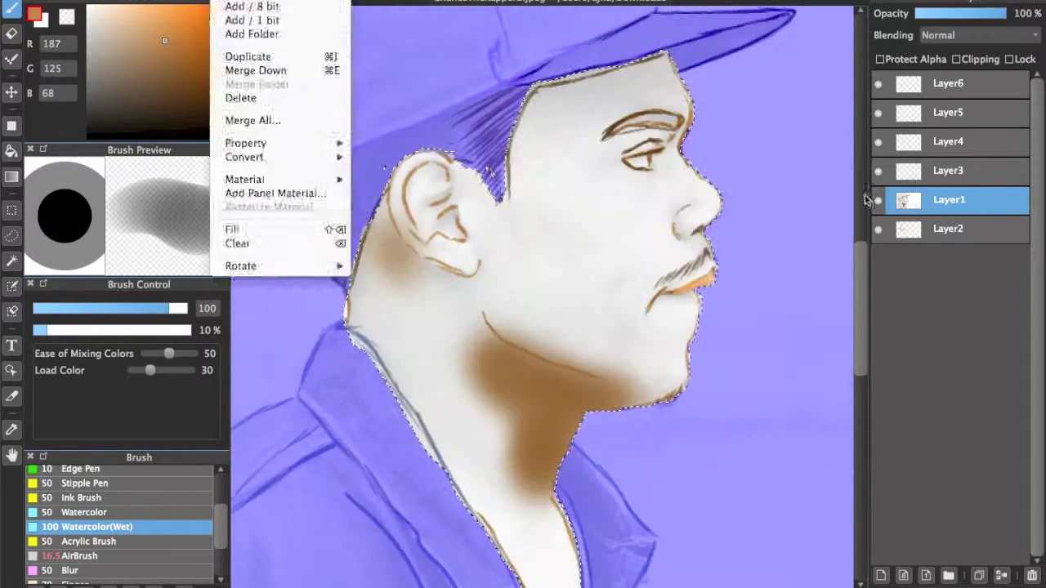
pyautogui.click(948, 229)
pyautogui.hotkey('ctrl', 'd')
pyautogui.moveTo(490, 213); pyautogui.dragTo(574, 299)
# - Sample the dark brown and deepen the jaw and neck shadows, reducing the Watercolor(Wet) brush to 5.5 for the nostril
pyautogui.keyDown('alt'); pyautogui.click(574, 299); pyautogui.keyUp('alt')
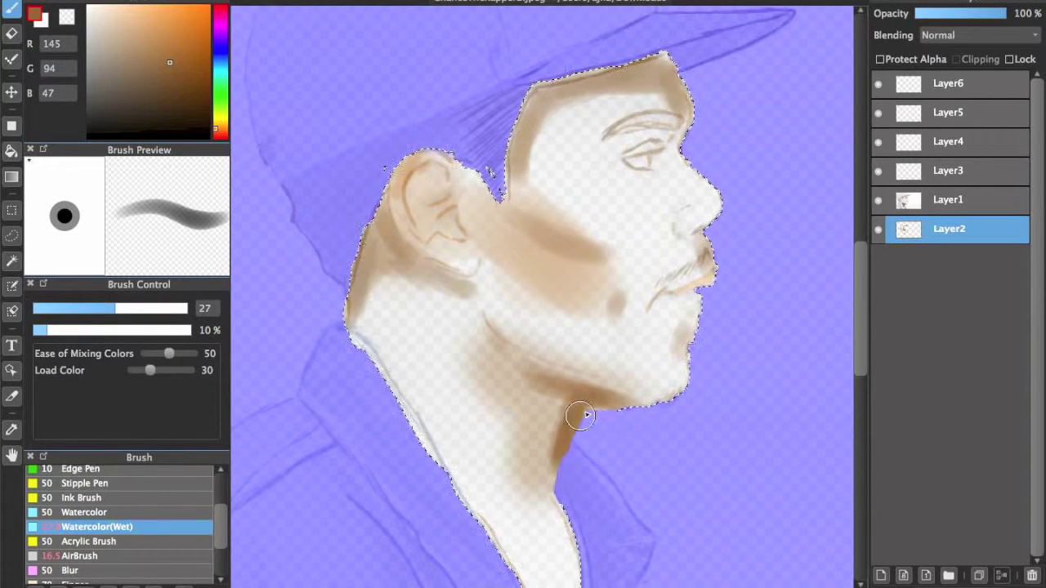
pyautogui.press('[')
pyautogui.press('[')
pyautogui.press('[')
pyautogui.press('[')
pyautogui.press('[')
pyautogui.press('[')
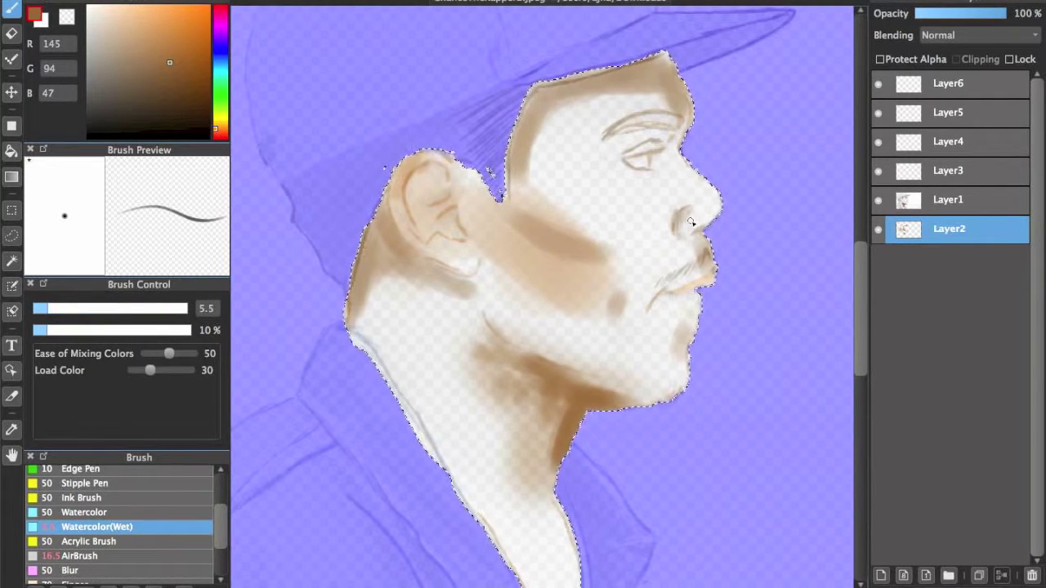
# - Soften the forehead and neck shading on Layer2 with the Finger and Blur brushes
pyautogui.scroll(-2, 123, 523)
pyautogui.click(76, 532)
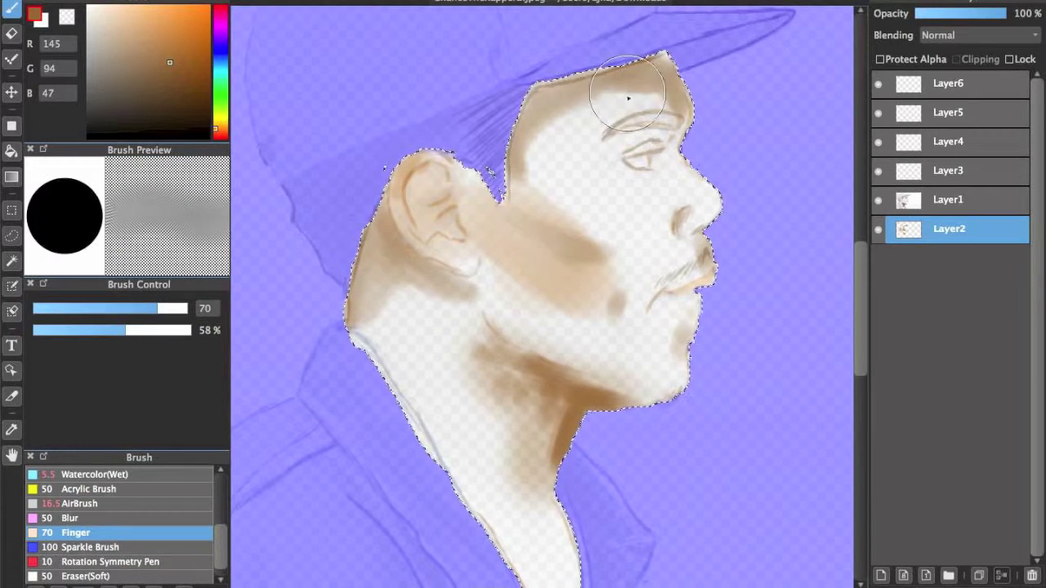
pyautogui.click(70, 518)
# - Paint an orange-tan skin base over the neck, nose, mouth and chin on Layer2 with the Acrylic Brush at size 50
pyautogui.keyDown('alt'); pyautogui.click(525, 362); pyautogui.keyUp('alt')
pyautogui.scroll(2, 122, 523)
pyautogui.click(90, 530)
pyautogui.moveTo(401, 319); pyautogui.dragTo(507, 584)
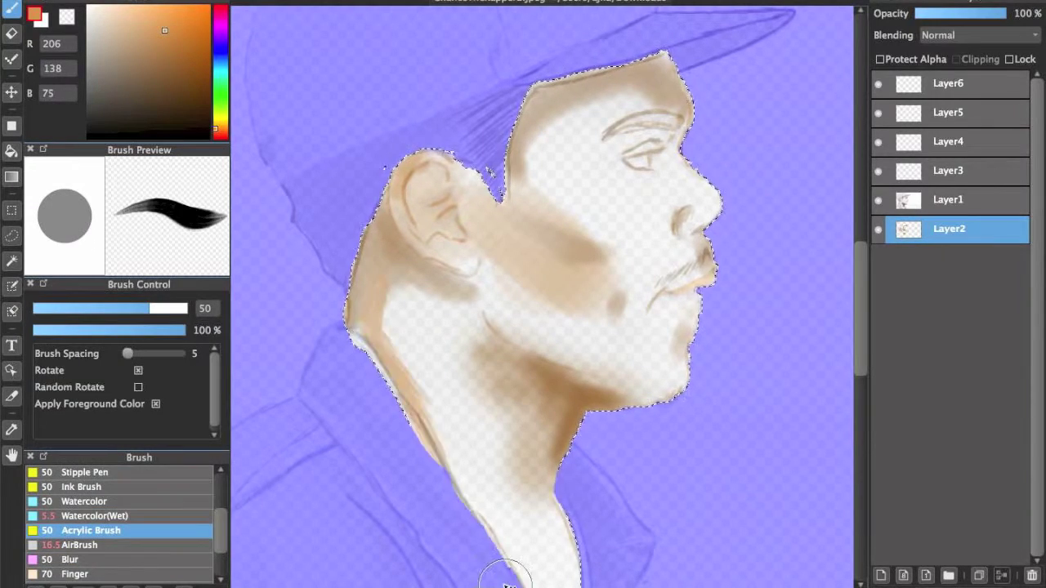
pyautogui.scroll(-3, 507, 584)
pyautogui.moveTo(544, 436)
pyautogui.mouseDown()
pyautogui.moveTo(465, 320)
pyautogui.moveTo(416, 169)
pyautogui.moveTo(490, 458)
pyautogui.mouseUp()
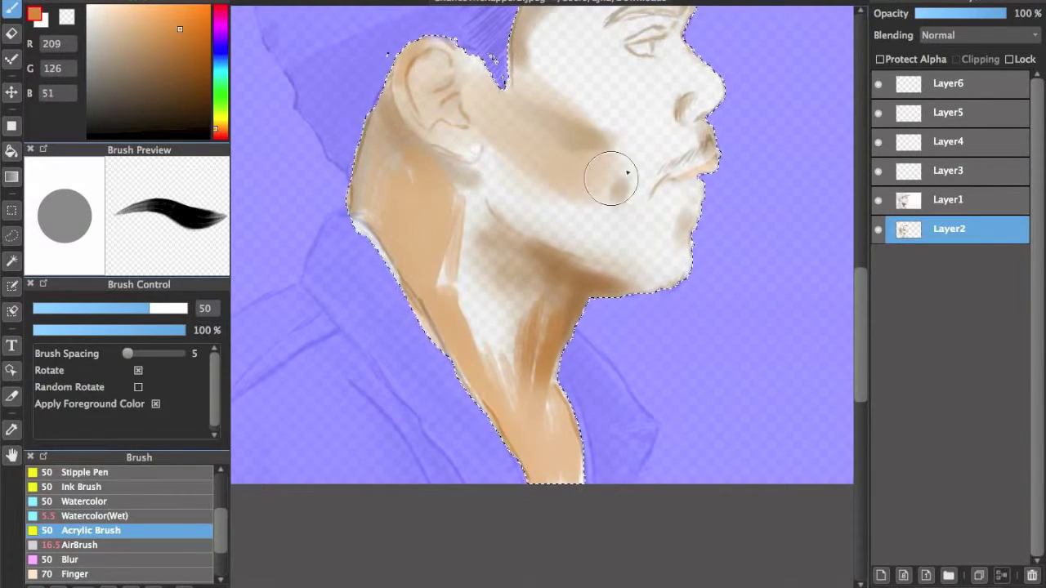
pyautogui.moveTo(628, 173)
pyautogui.mouseDown()
pyautogui.moveTo(659, 273)
pyautogui.moveTo(650, 213)
pyautogui.moveTo(660, 164)
pyautogui.moveTo(645, 270)
pyautogui.mouseUp()
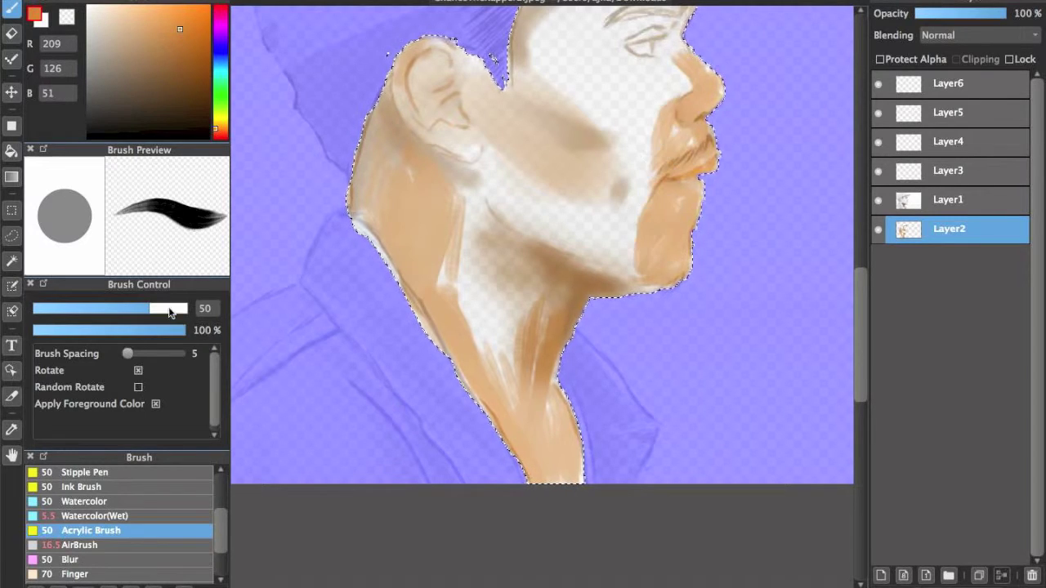
# - Enlarge the Acrylic Brush to 215 and cover the rest of the face, ear and neck with the skin base
pyautogui.moveTo(169, 312); pyautogui.dragTo(186, 309)
pyautogui.scroll(2, 539, 269)
pyautogui.moveTo(458, 246)
pyautogui.mouseDown()
pyautogui.moveTo(537, 227)
pyautogui.moveTo(362, 280)
pyautogui.mouseUp()
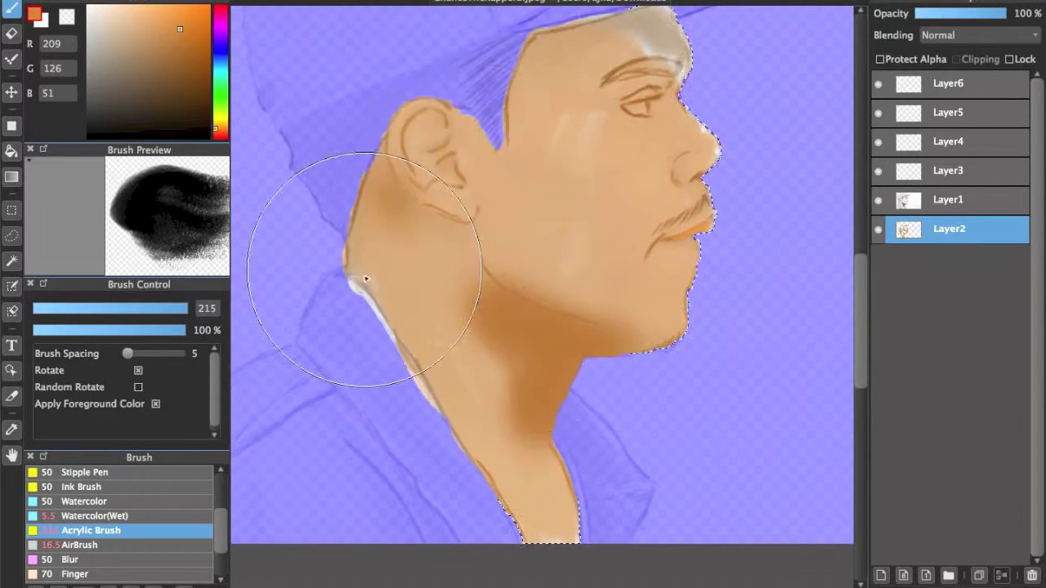
# - Airbrush RGB 162, 102, 47 shadows around the forehead, ear, nape, mouth and chin on Layer1, and blur them
pyautogui.click(950, 203)
pyautogui.click(82, 545)
pyautogui.click(174, 53)
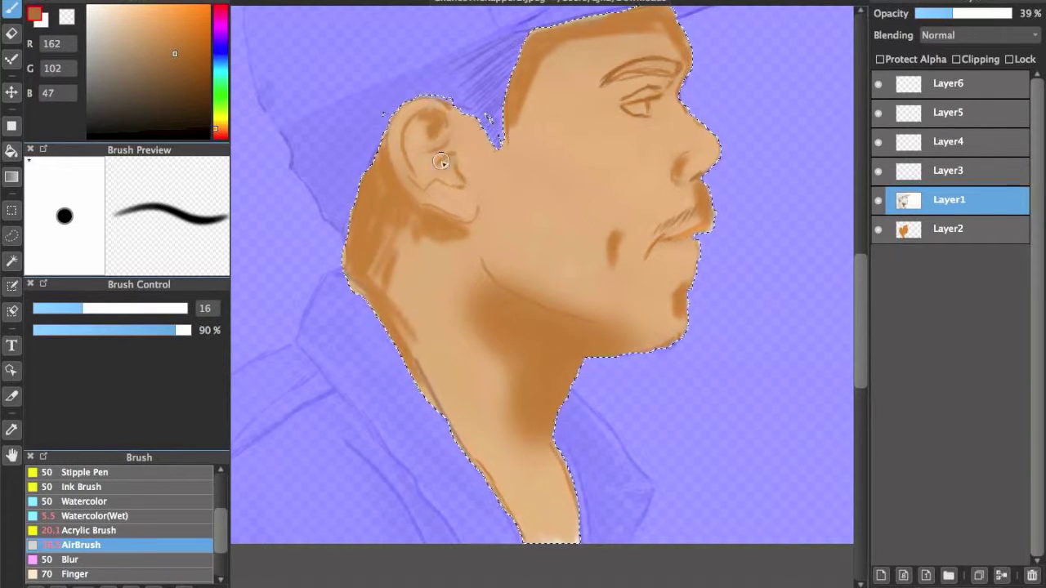
pyautogui.click(70, 560)
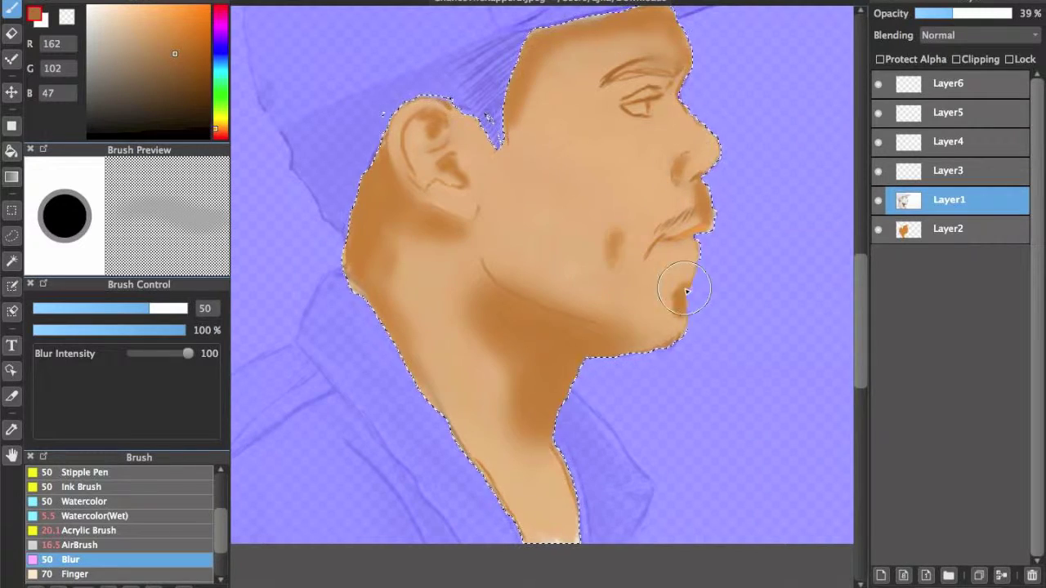
# - Add size 20 Acrylic Brush strokes under the cheekbone, blur them, and strengthen the hairline, earlobe and chin shading
pyautogui.click(106, 531)
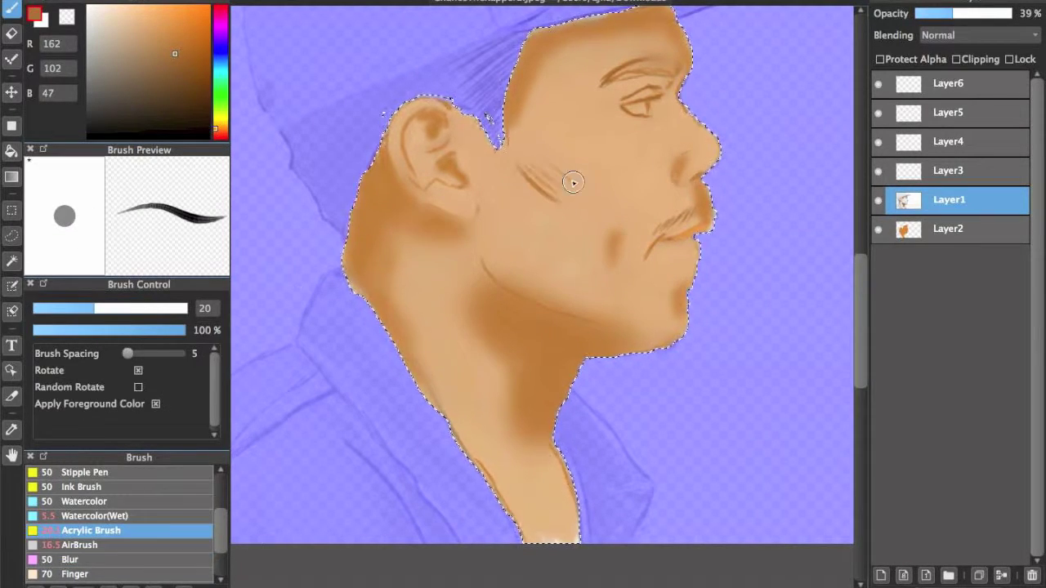
pyautogui.click(69, 560)
pyautogui.moveTo(532, 168); pyautogui.dragTo(572, 183)
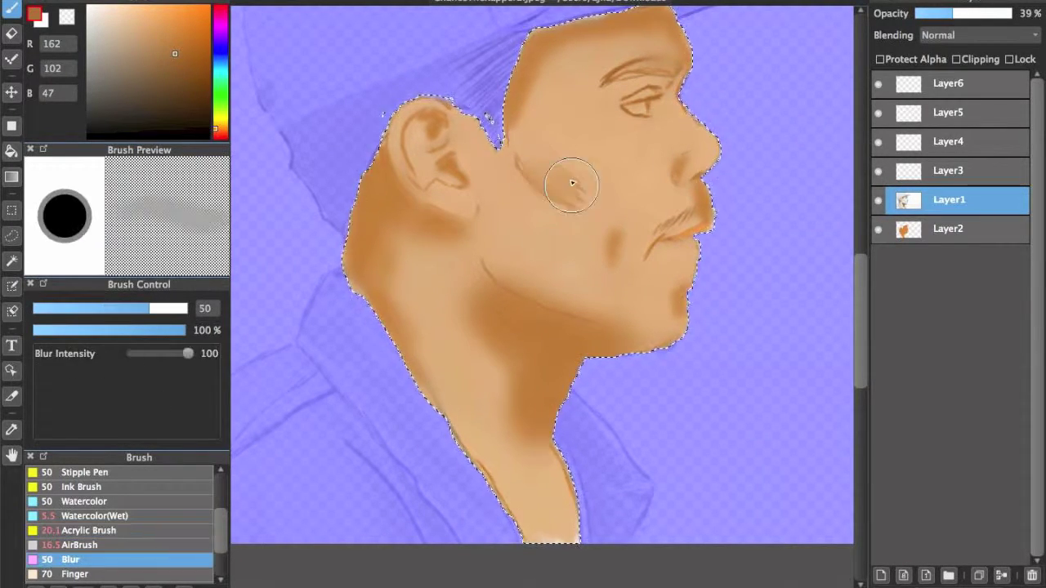
pyautogui.click(91, 530)
pyautogui.keyDown('ctrl'); pyautogui.click(563, 22); pyautogui.keyUp('ctrl')
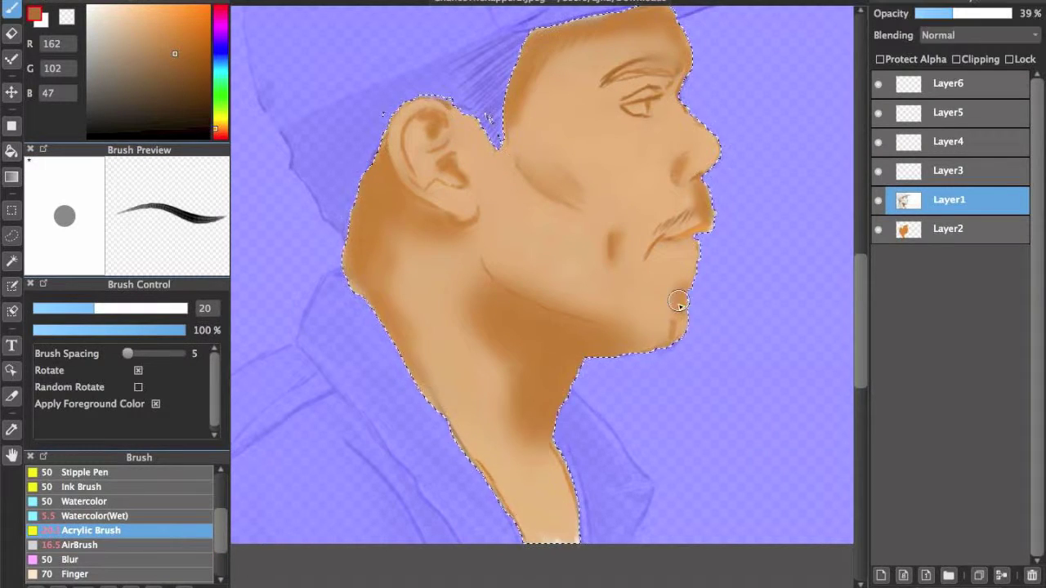
# - Paint RGB 94, 53, 16 accents on the hairline, eyebrow, moustache, jawline and chin on Layer2, and blur them
pyautogui.keyDown('alt'); pyautogui.click(484, 268); pyautogui.keyUp('alt')
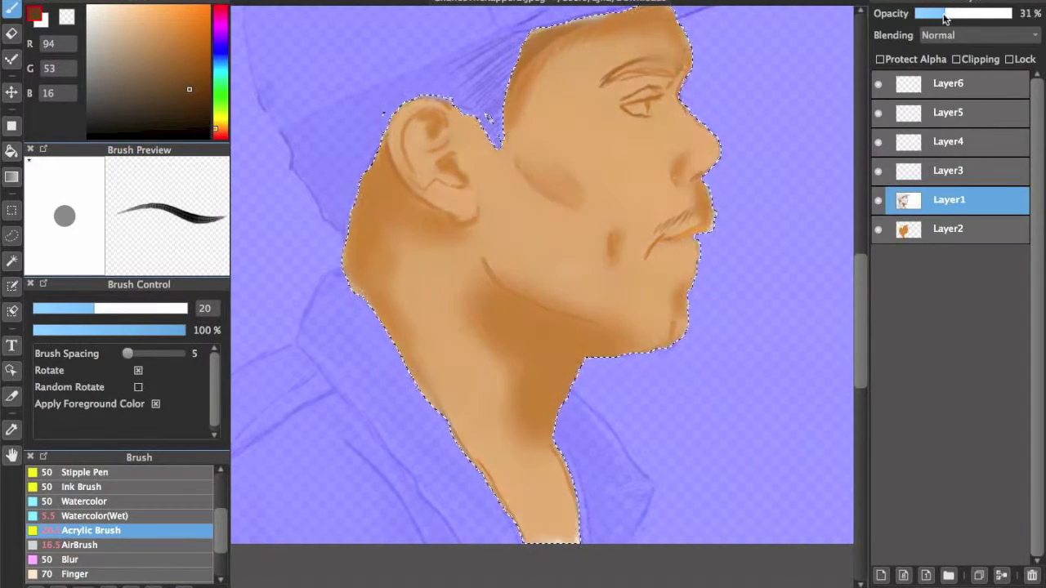
pyautogui.click(981, 235)
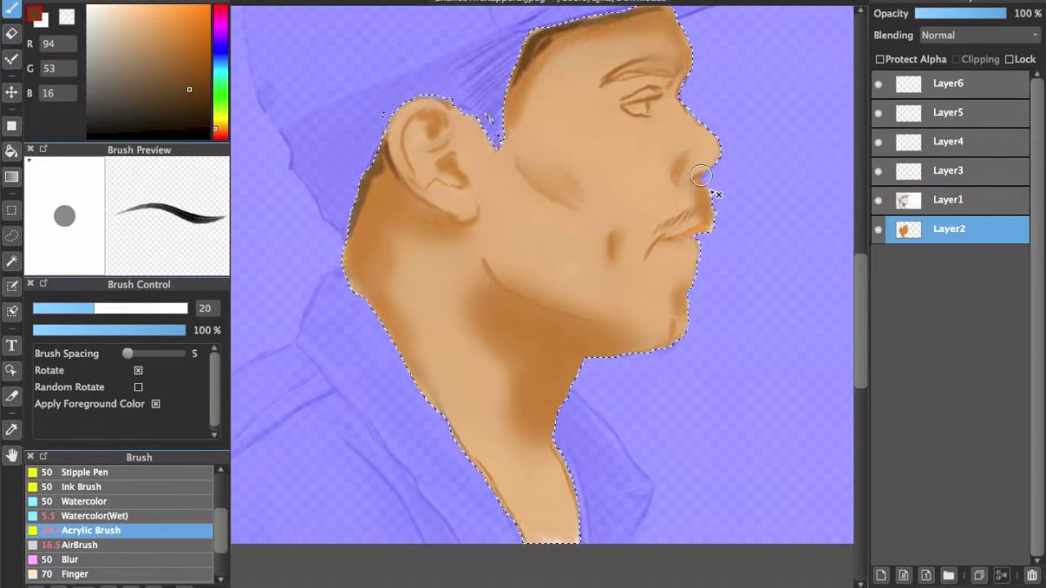
pyautogui.scroll(-2, 700, 176)
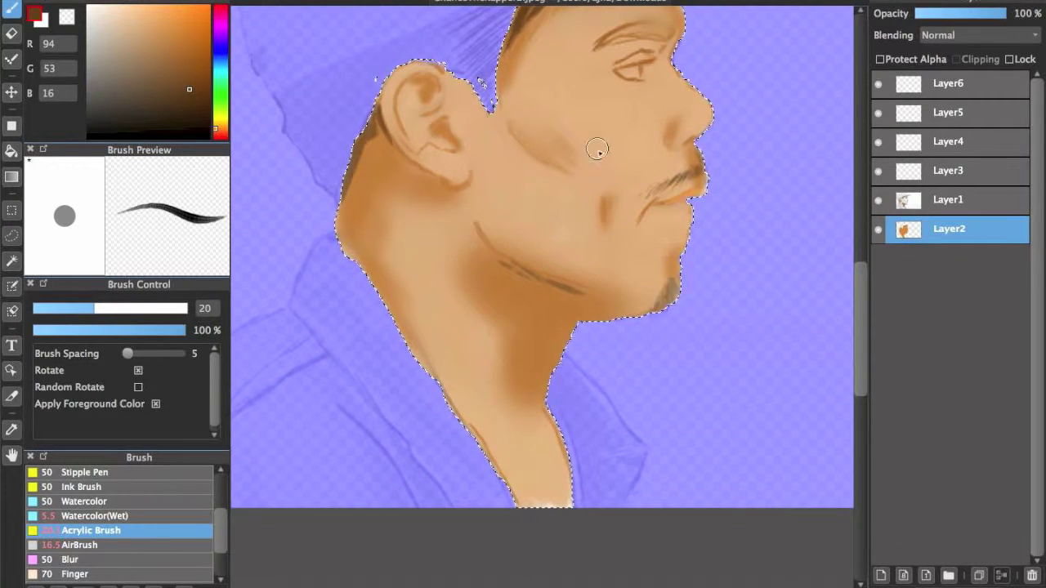
pyautogui.press('b')
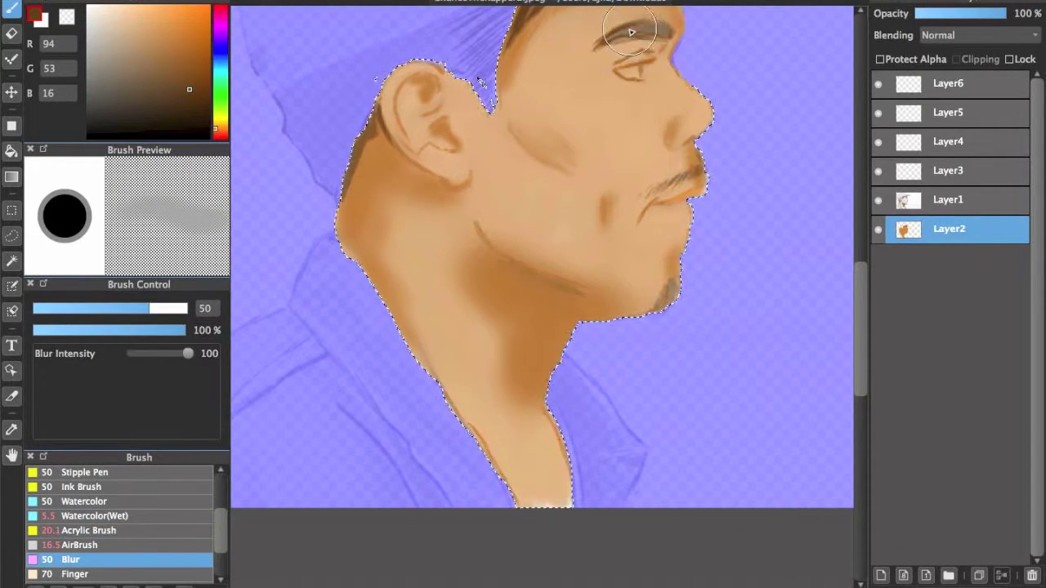
pyautogui.scroll(3, 539, 82)
# - Deepen the cheek shading, and darken the eyebrow, ear contours and jaw corner with blurred RGB 65, 36, 9 strokes
pyautogui.press('b')
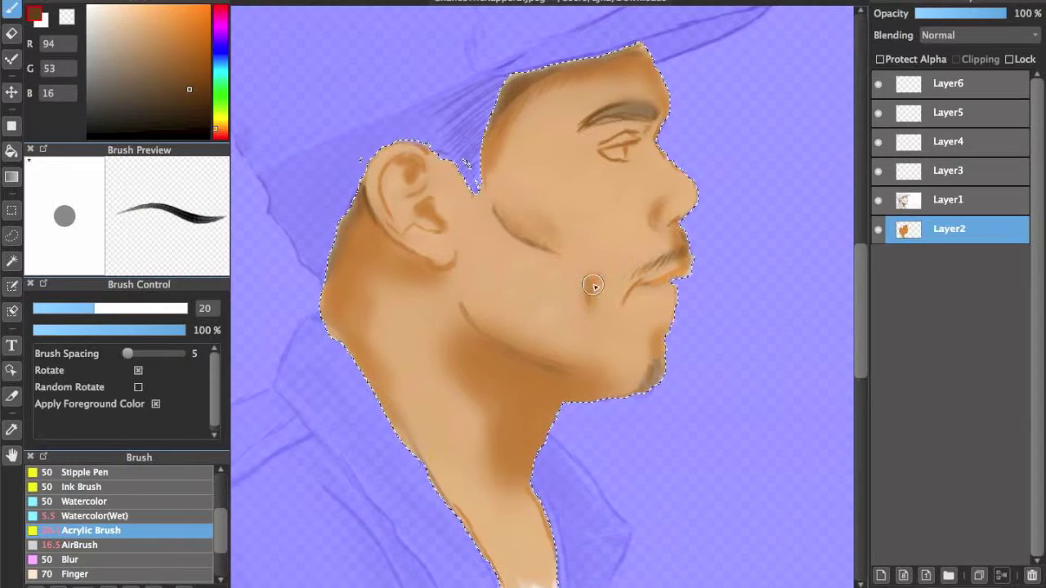
pyautogui.press('b')
pyautogui.click(129, 531)
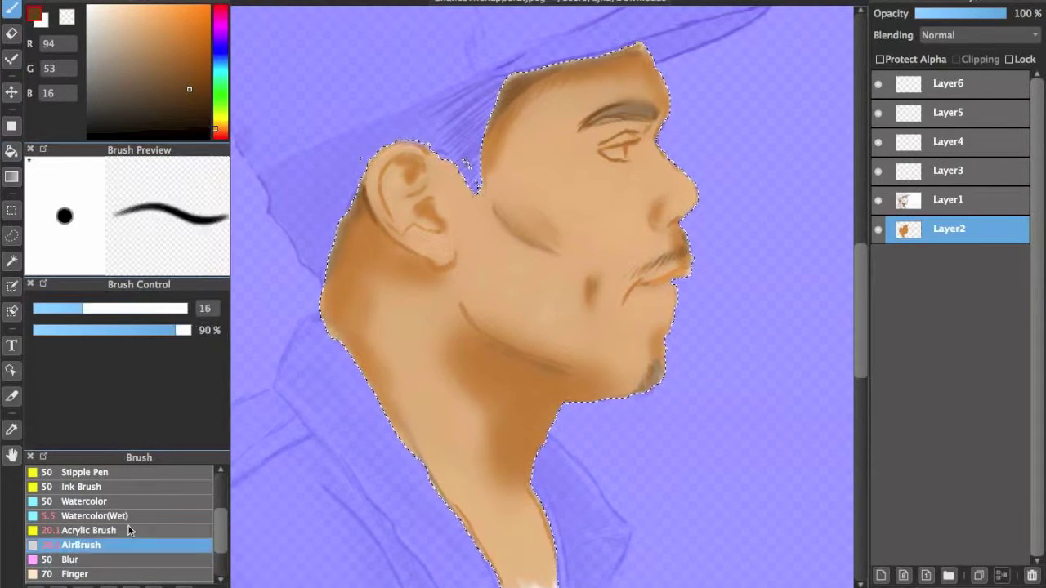
pyautogui.click(192, 109)
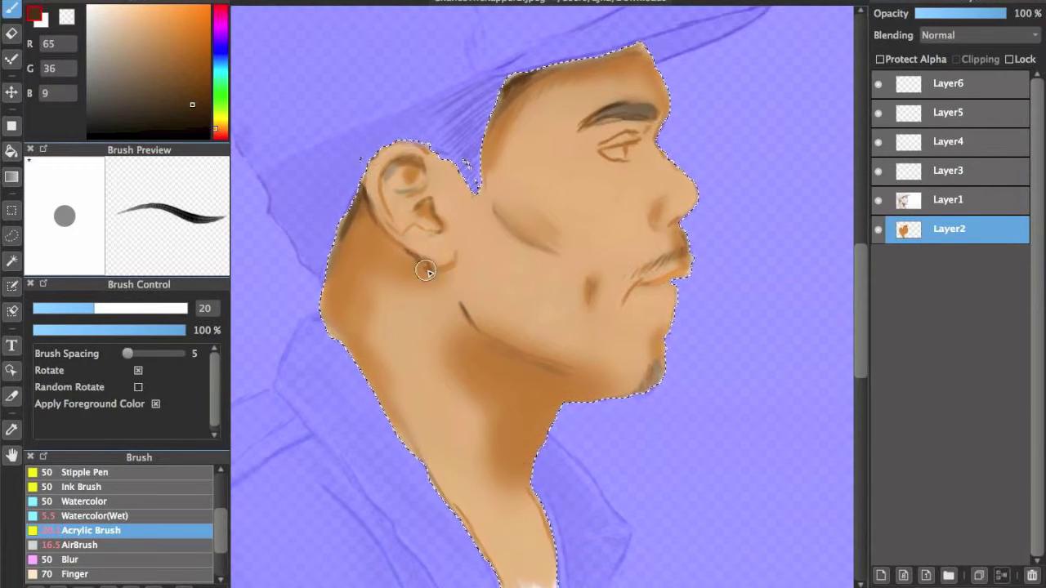
pyautogui.press('b')
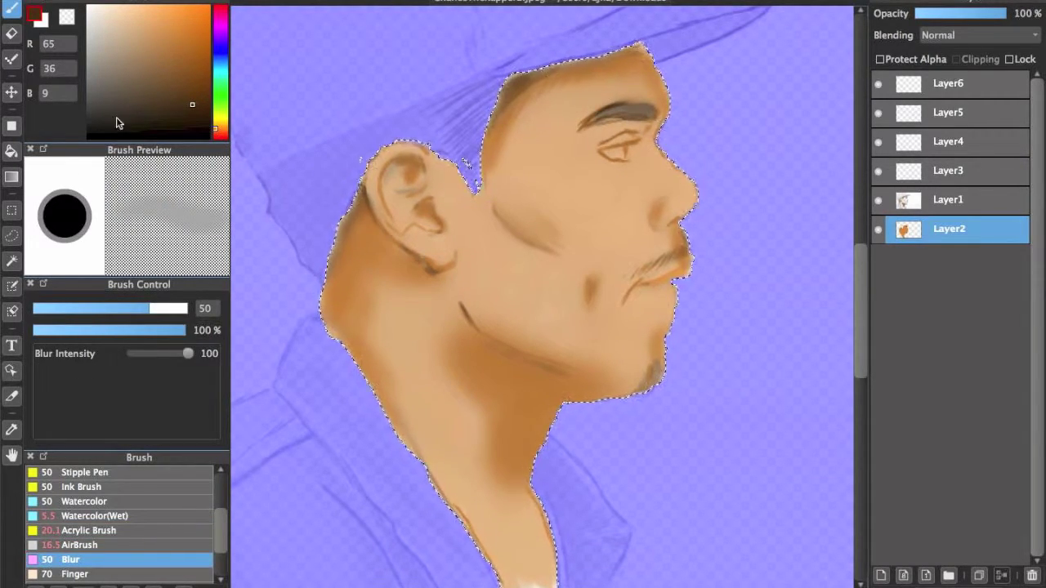
# - Set Layer1's opacity to 50% and touch up the moustache area on Layer2 with the 5.5 Watercolor(Wet) brush
pyautogui.click(948, 200)
pyautogui.moveTo(1006, 13); pyautogui.dragTo(950, 15)
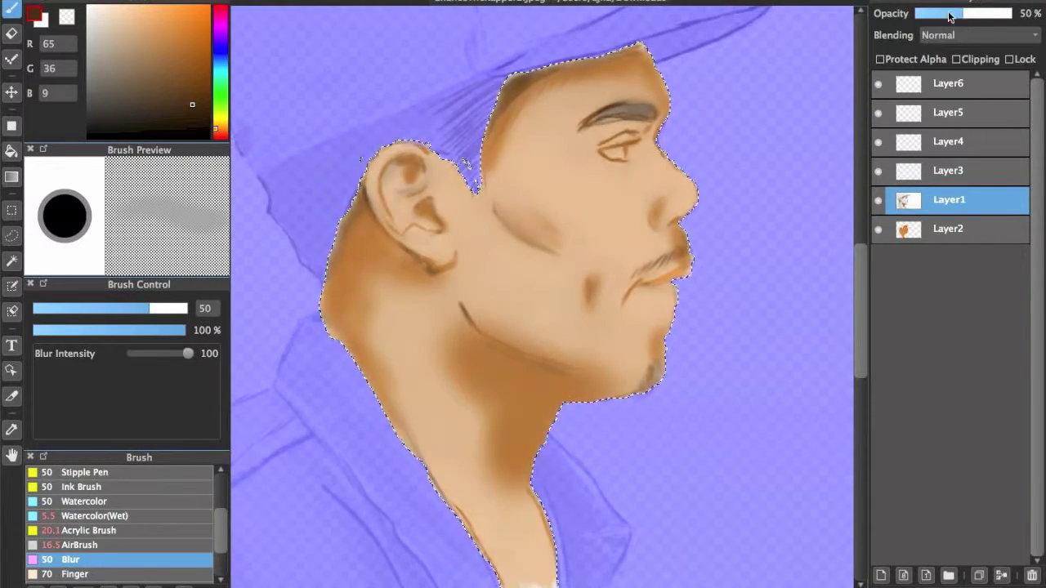
pyautogui.click(882, 235)
pyautogui.press('b')
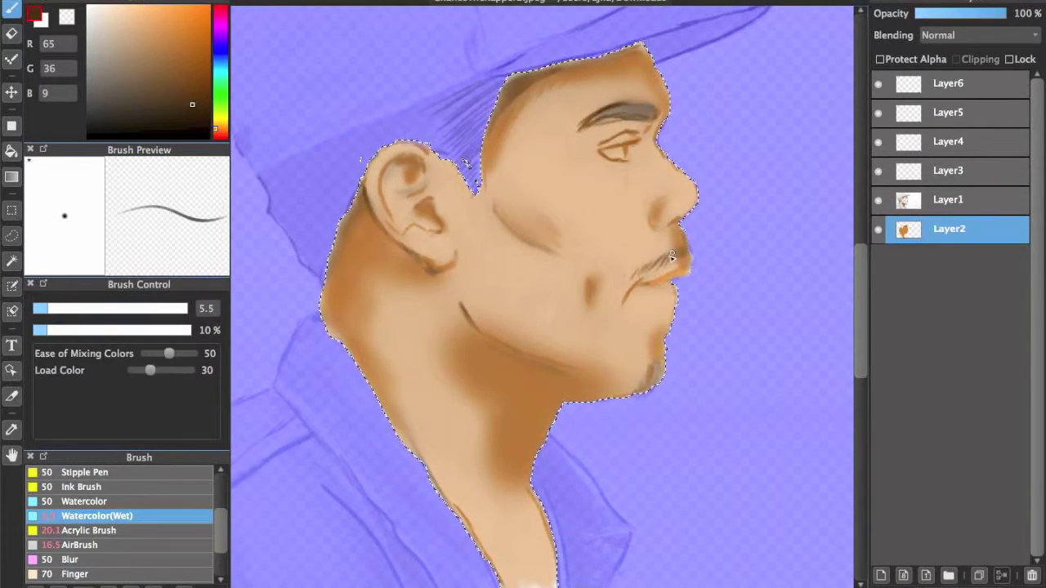
# - Deselect the skin and start a new selection of the hair under the cap on Layer3 with the Select Pen
pyautogui.hotkey('ctrl', 'd')
pyautogui.click(948, 170)
pyautogui.click(12, 285)
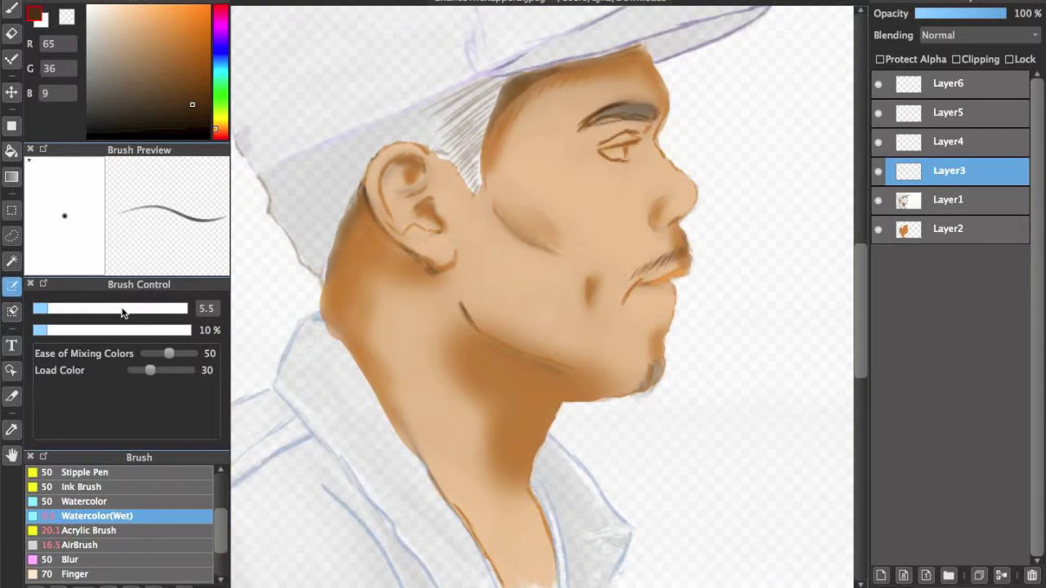
pyautogui.click(90, 515)
pyautogui.moveTo(460, 179); pyautogui.dragTo(449, 106)
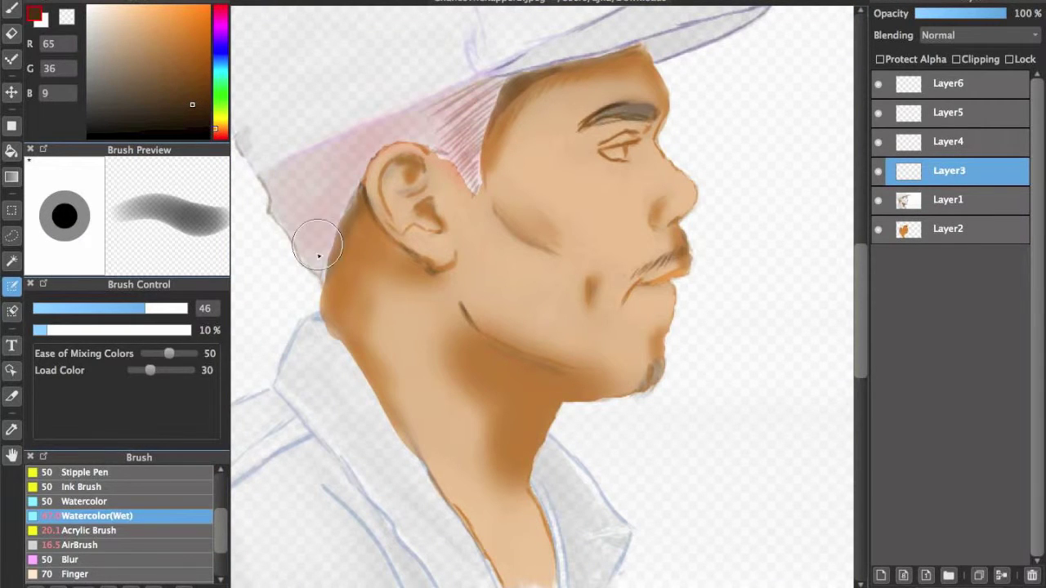
# - Outline the hair selection along the cap edge, ear, sideburn and nape using the G Pen at size 24
pyautogui.scroll(3, 191, 509)
pyautogui.click(190, 515)
pyautogui.moveTo(358, 168); pyautogui.dragTo(315, 277)
pyautogui.moveTo(362, 127)
pyautogui.mouseDown()
pyautogui.moveTo(307, 154)
pyautogui.moveTo(273, 192)
pyautogui.moveTo(323, 278)
pyautogui.mouseUp()
pyautogui.moveTo(500, 83)
pyautogui.mouseDown()
pyautogui.moveTo(479, 168)
pyautogui.moveTo(412, 144)
pyautogui.mouseUp()
pyautogui.scroll(2, 413, 144)
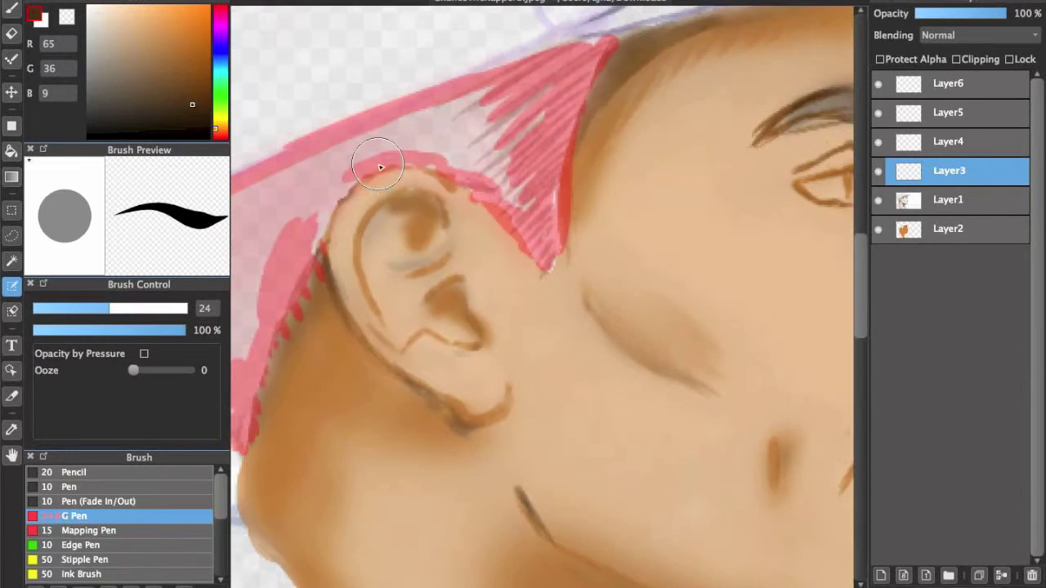
pyautogui.moveTo(352, 188)
pyautogui.mouseDown()
pyautogui.moveTo(392, 143)
pyautogui.moveTo(433, 151)
pyautogui.mouseUp()
# - Fill in the hair selection between the cap and ear, including the sideburn and the back of the head
pyautogui.scroll(-2, 432, 151)
pyautogui.moveTo(573, 35)
pyautogui.mouseDown()
pyautogui.moveTo(408, 137)
pyautogui.moveTo(558, 70)
pyautogui.moveTo(522, 104)
pyautogui.moveTo(518, 205)
pyautogui.mouseUp()
pyautogui.scroll(2, 518, 205)
pyautogui.moveTo(710, 95); pyautogui.dragTo(326, 217)
pyautogui.moveTo(593, 273)
pyautogui.mouseDown()
pyautogui.moveTo(572, 362)
pyautogui.moveTo(549, 368)
pyautogui.moveTo(705, 175)
pyautogui.moveTo(880, 304)
pyautogui.mouseUp()
pyautogui.scroll(2, 337, 220)
pyautogui.moveTo(337, 221); pyautogui.dragTo(347, 290)
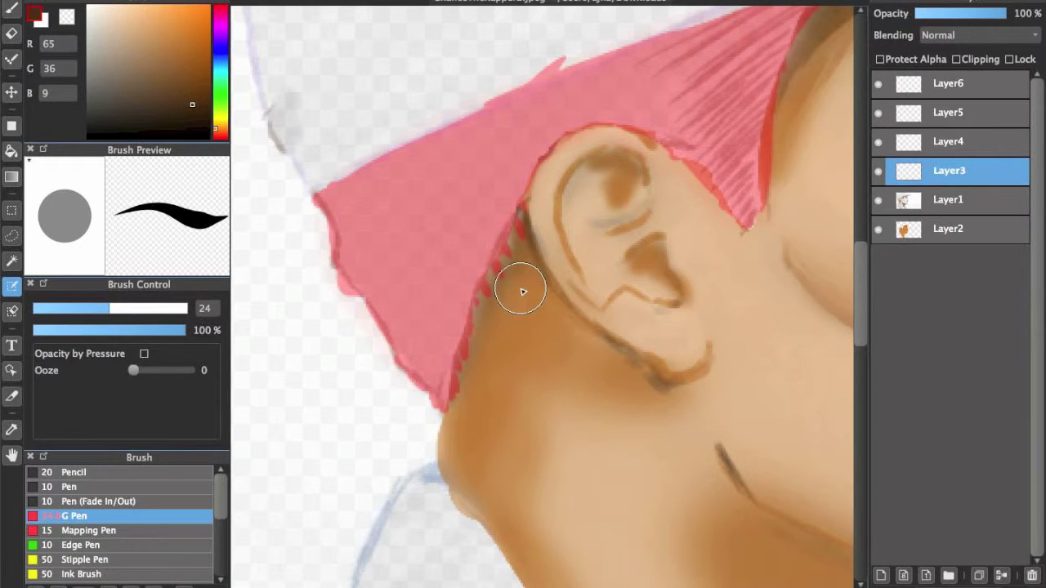
# - Extend the hair selection along the hairline behind the ear
pyautogui.moveTo(517, 296); pyautogui.dragTo(508, 296)
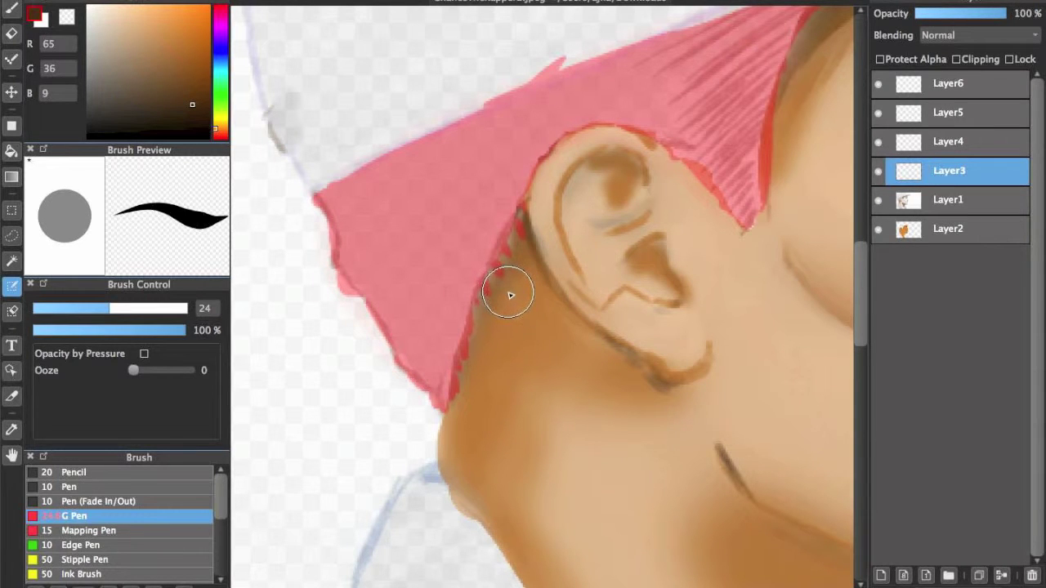
# - Paint the selected hair on Layer3 in dark brown tones with the G Pen at size 24, from the edges inward
pyautogui.click(11, 8)
pyautogui.click(172, 110)
pyautogui.moveTo(331, 196)
pyautogui.mouseDown()
pyautogui.moveTo(352, 250)
pyautogui.moveTo(499, 90)
pyautogui.moveTo(646, 45)
pyautogui.mouseUp()
pyautogui.scroll(5, 563, 167)
pyautogui.hscroll(3, 564, 167)
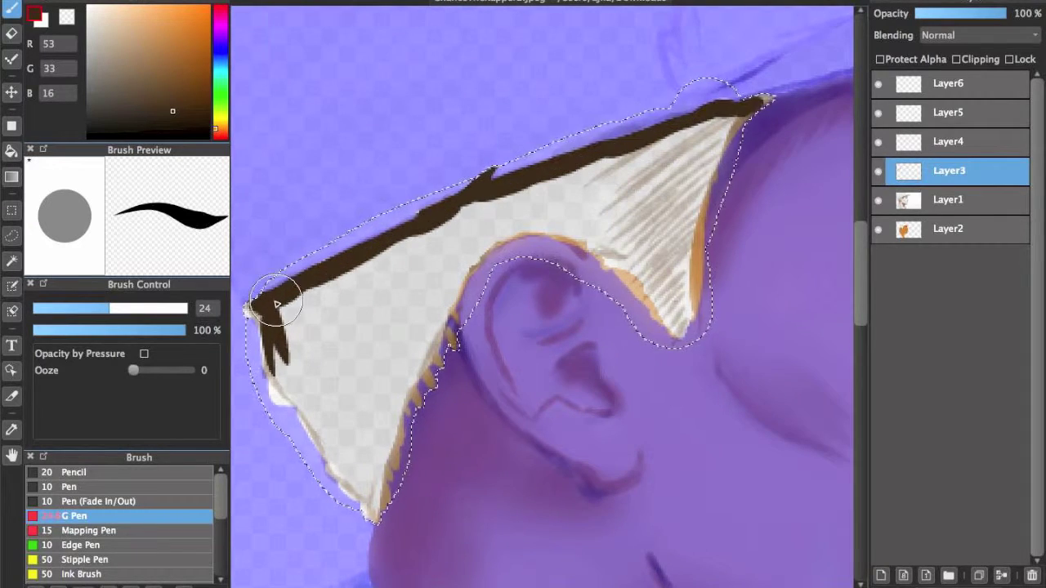
pyautogui.moveTo(277, 304)
pyautogui.mouseDown()
pyautogui.moveTo(271, 332)
pyautogui.moveTo(343, 484)
pyautogui.mouseUp()
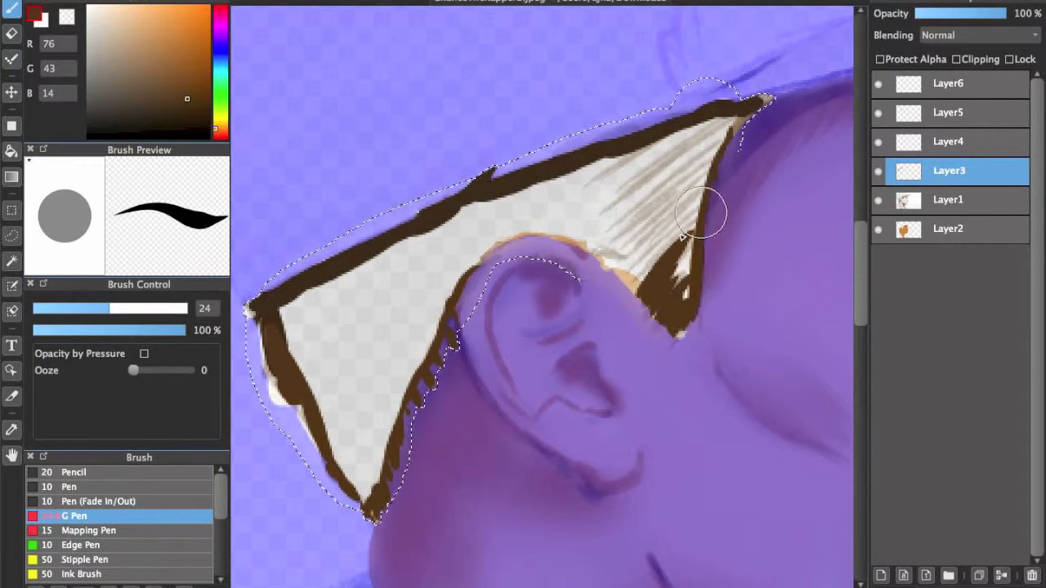
pyautogui.moveTo(701, 213); pyautogui.dragTo(623, 155)
pyautogui.moveTo(307, 347)
pyautogui.mouseDown()
pyautogui.moveTo(602, 199)
pyautogui.moveTo(351, 371)
pyautogui.moveTo(393, 270)
pyautogui.mouseUp()
# - Blend the brown hair strokes with the Blur brush at size 50 and the Finger brush at size 35
pyautogui.scroll(-5, 170, 492)
pyautogui.click(70, 504)
pyautogui.moveTo(327, 368); pyautogui.dragTo(427, 270)
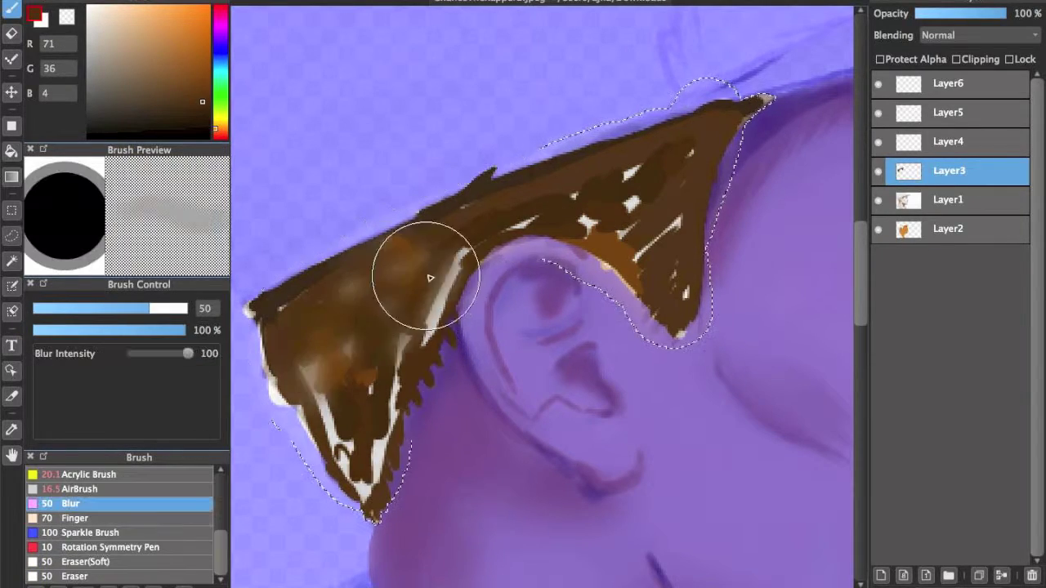
pyautogui.click(75, 518)
pyautogui.moveTo(392, 352); pyautogui.dragTo(356, 448)
pyautogui.press('[')
pyautogui.press('[')
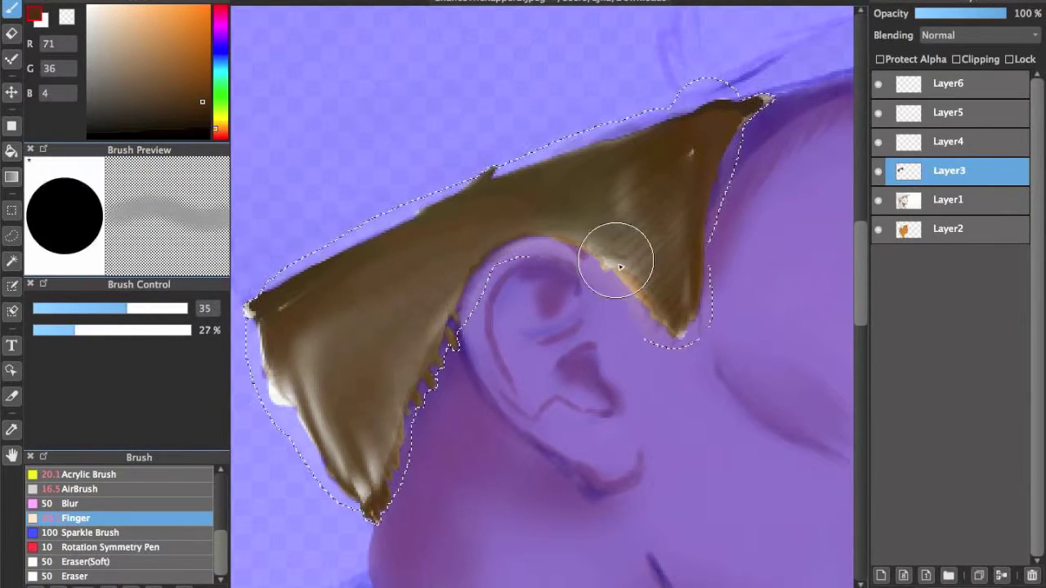
pyautogui.press('a')
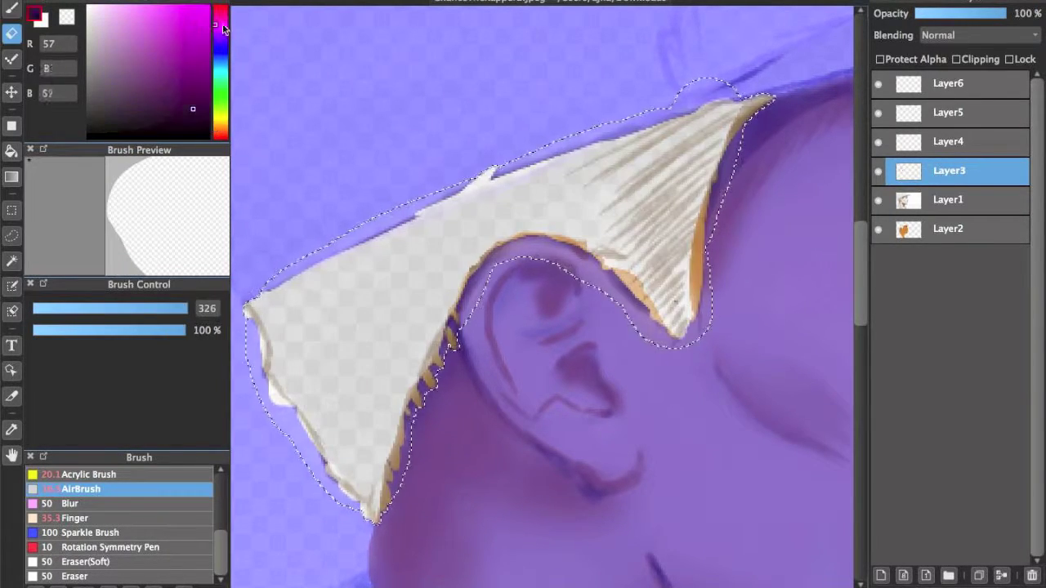
# - Layer magenta, purple and blue Acrylic Brush strokes at size 20 over the selected hair, and try the size 50 Blur brush
pyautogui.click(90, 474)
pyautogui.moveTo(488, 246); pyautogui.dragTo(417, 396)
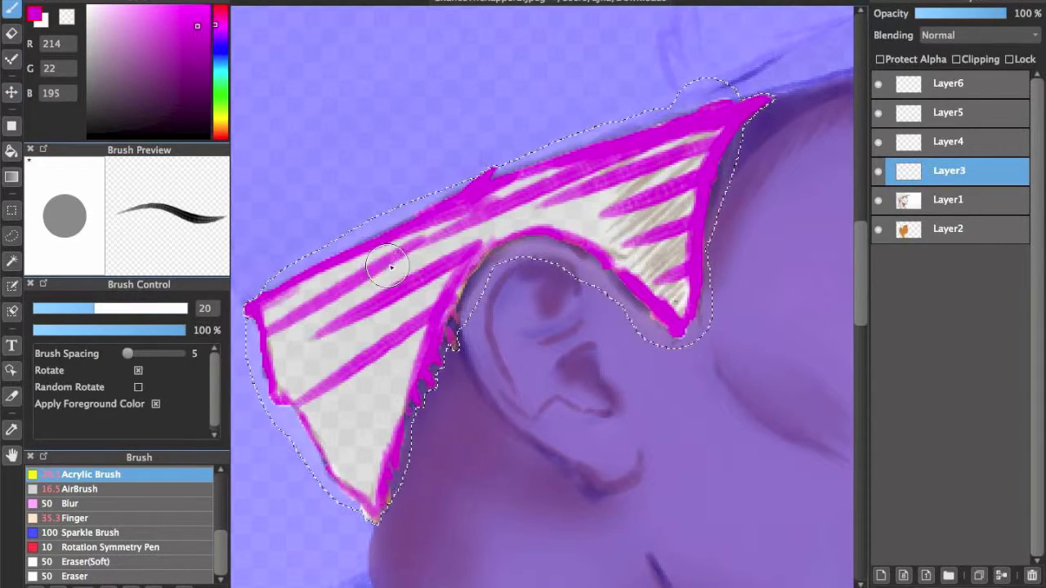
pyautogui.moveTo(201, 30); pyautogui.dragTo(177, 41)
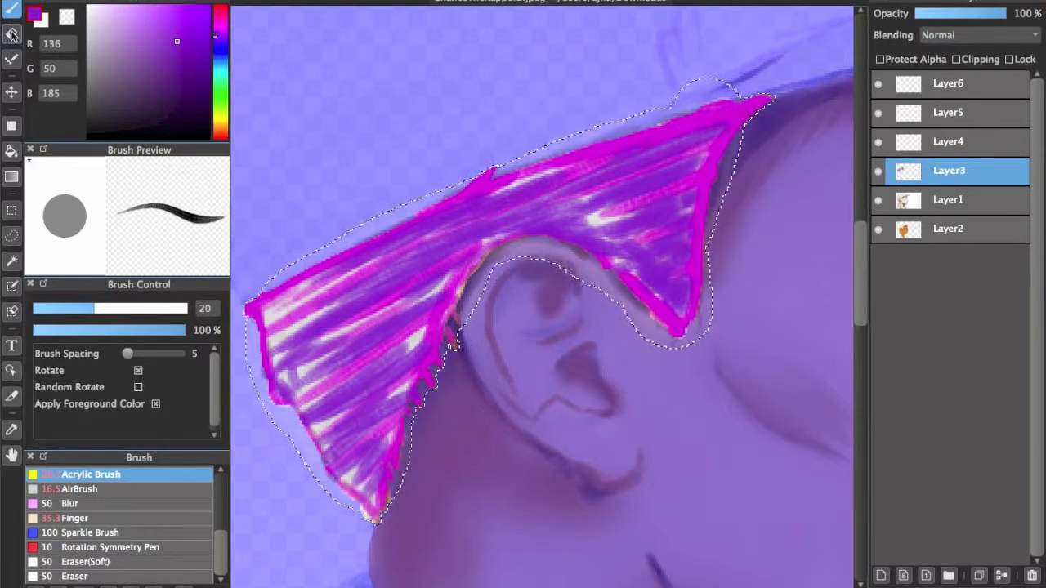
pyautogui.click(224, 66)
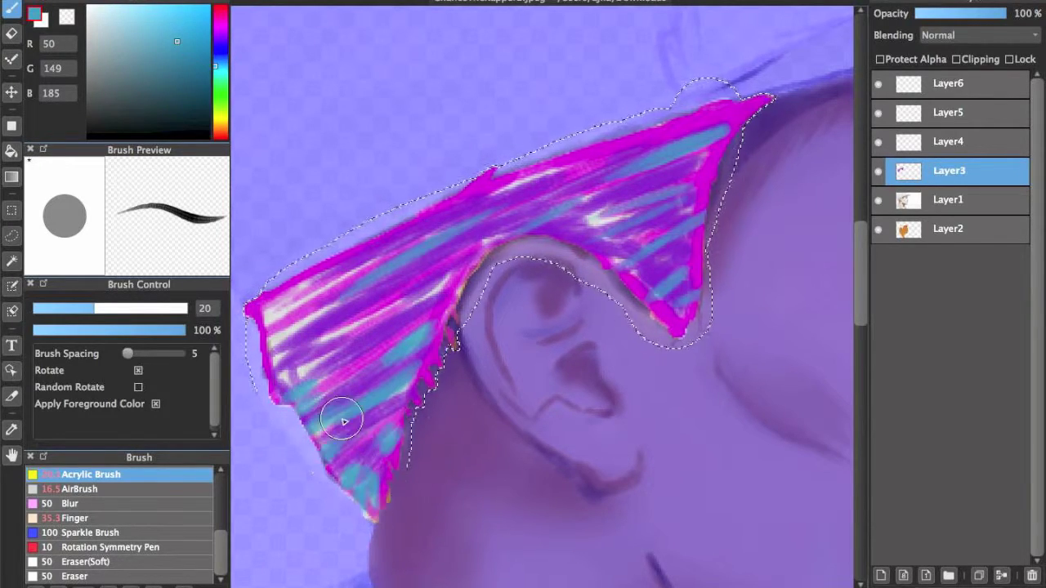
pyautogui.click(87, 505)
pyautogui.hotkey('ctrl', 'd')
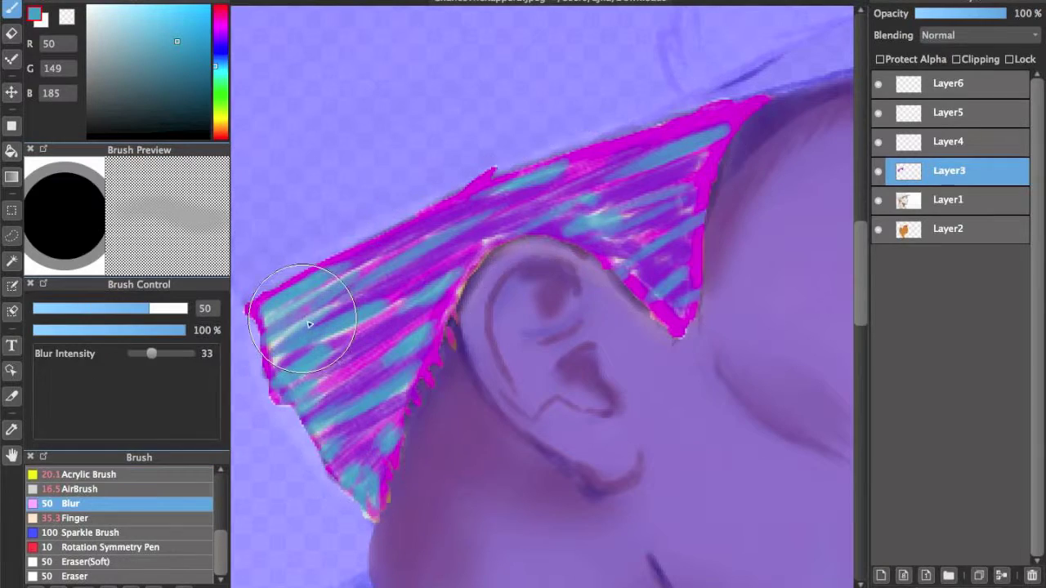
pyautogui.hotkey('ctrl', 'z')
# - Colour the eyebrow and eye magenta and blue with the AirBrush on Layer3
pyautogui.moveTo(219, 33); pyautogui.dragTo(217, 29)
pyautogui.click(79, 489)
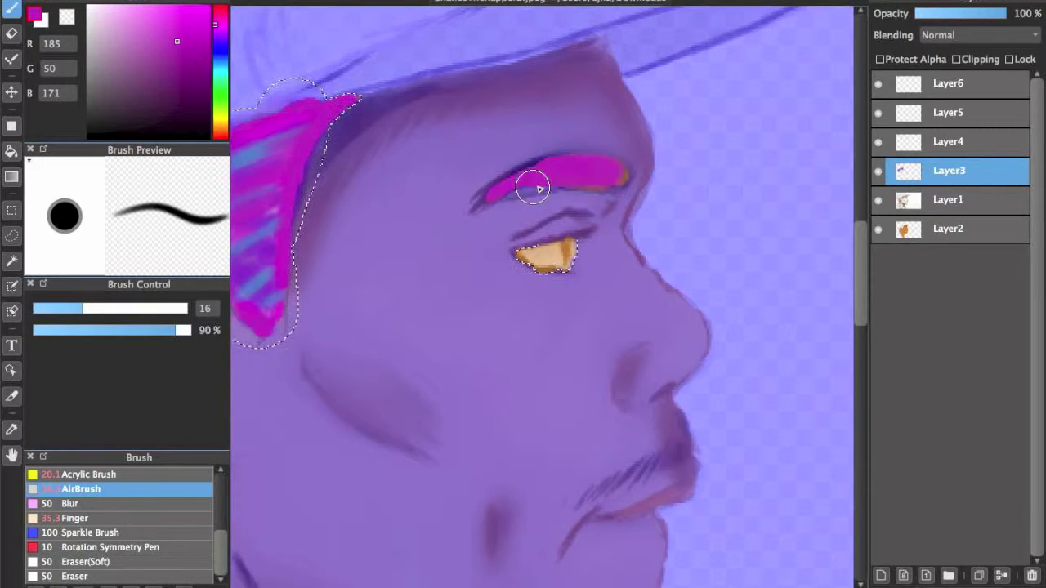
pyautogui.moveTo(539, 249)
pyautogui.mouseDown()
pyautogui.moveTo(560, 253)
pyautogui.moveTo(584, 217)
pyautogui.mouseUp()
pyautogui.click(219, 65)
pyautogui.moveTo(523, 259)
pyautogui.mouseDown()
pyautogui.moveTo(546, 263)
pyautogui.moveTo(535, 263)
pyautogui.mouseUp()
pyautogui.keyDown('alt'); pyautogui.click(563, 247); pyautogui.keyUp('alt')
# - Erase small highlights in the eye on Layer3 and Layer1 with the eraser at size 5.7
pyautogui.click(12, 33)
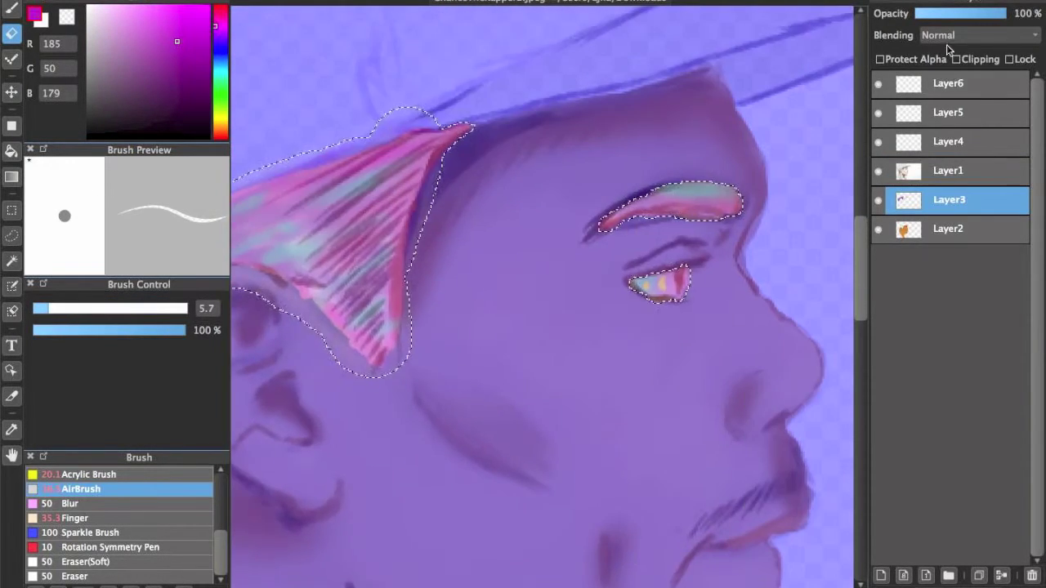
pyautogui.click(948, 171)
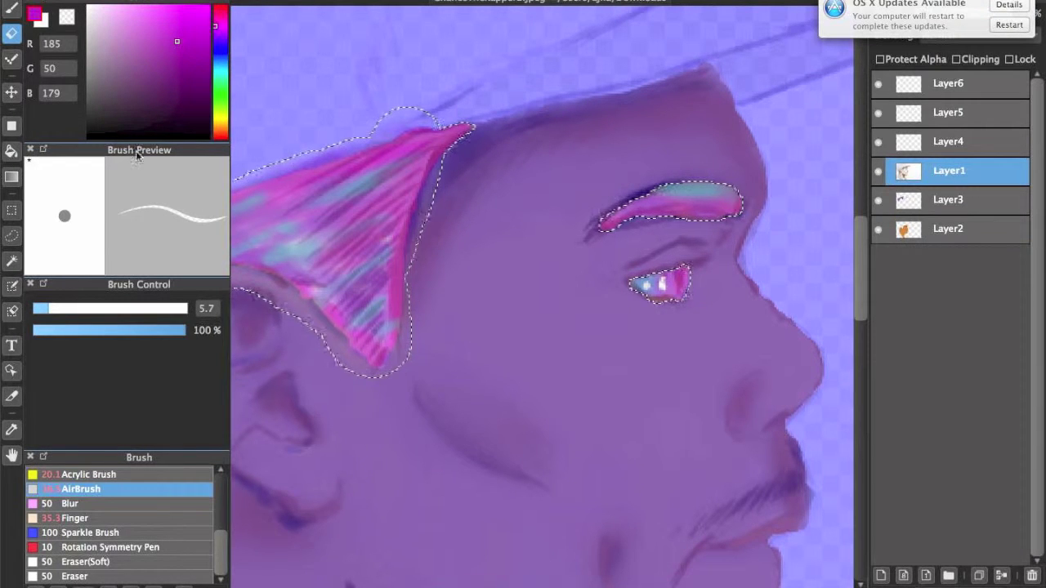
pyautogui.press('b')
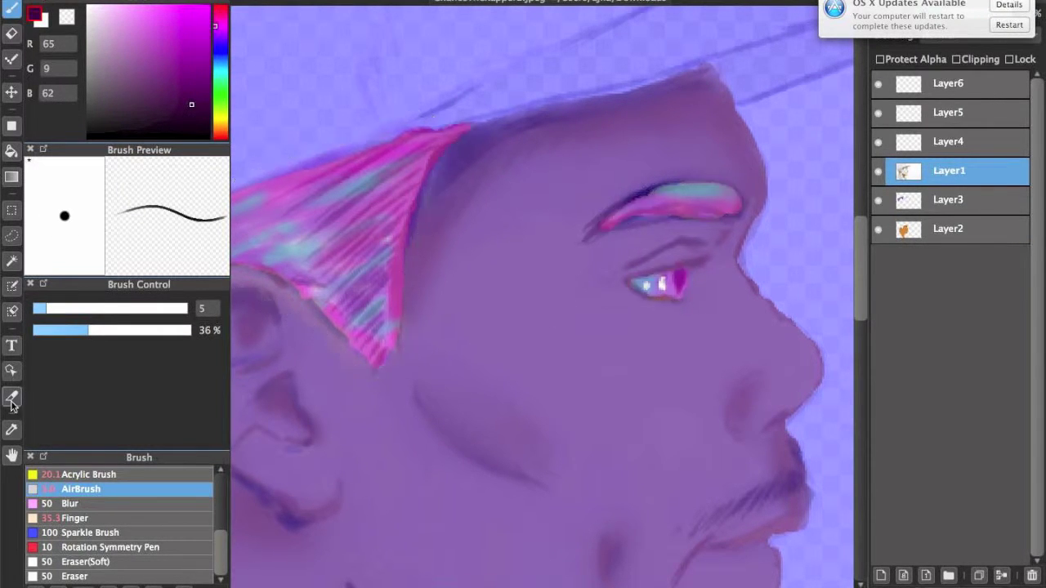
# - Move Layer3 above Layer1 and colour the moustache and goatee in magenta and blue sampled from the painting
pyautogui.moveTo(897, 198); pyautogui.dragTo(899, 170)
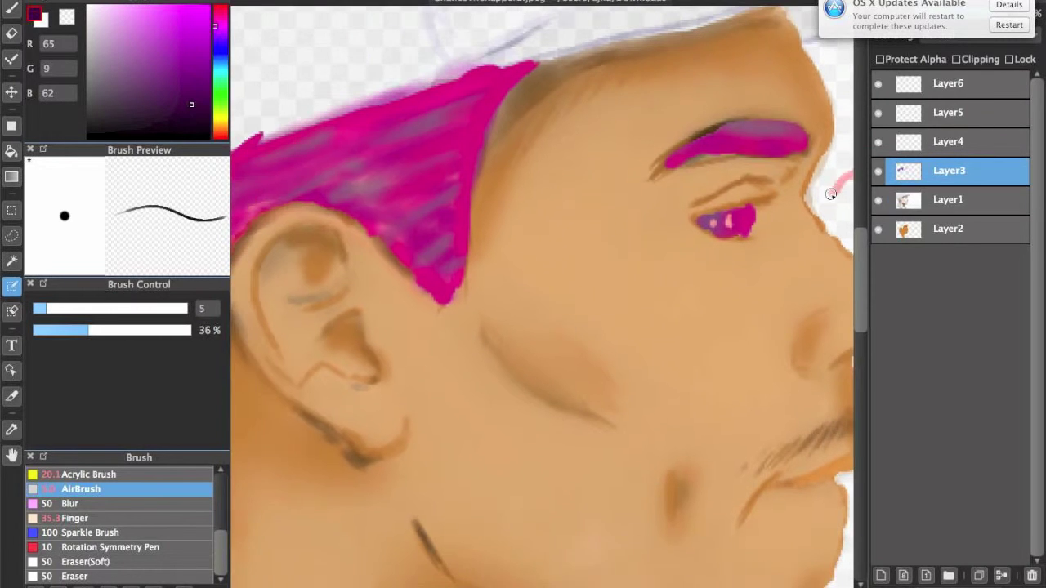
pyautogui.keyDown('alt'); pyautogui.click(731, 217); pyautogui.keyUp('alt')
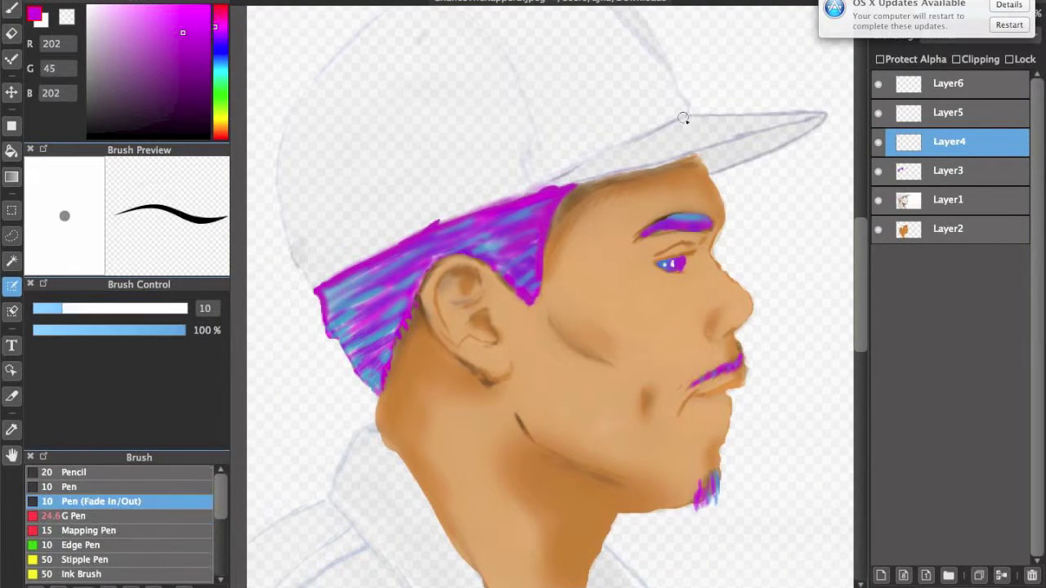
# - Outline the cap's crown, front seam and brim on Layer4 with the Select Pen using Pen (Fade In/Out) at size 10
pyautogui.moveTo(684, 117)
pyautogui.mouseDown()
pyautogui.moveTo(822, 119)
pyautogui.moveTo(711, 168)
pyautogui.moveTo(592, 180)
pyautogui.moveTo(446, 221)
pyautogui.moveTo(678, 82)
pyautogui.moveTo(621, 5)
pyautogui.mouseUp()
pyautogui.moveTo(392, 7)
pyautogui.mouseDown()
pyautogui.moveTo(333, 58)
pyautogui.moveTo(282, 143)
pyautogui.moveTo(317, 286)
pyautogui.mouseUp()
pyautogui.moveTo(307, 83); pyautogui.dragTo(280, 181)
pyautogui.moveTo(468, 15); pyautogui.dragTo(525, 140)
# - Fill in the cap selection with the Select Pen at size 50
pyautogui.click(144, 309)
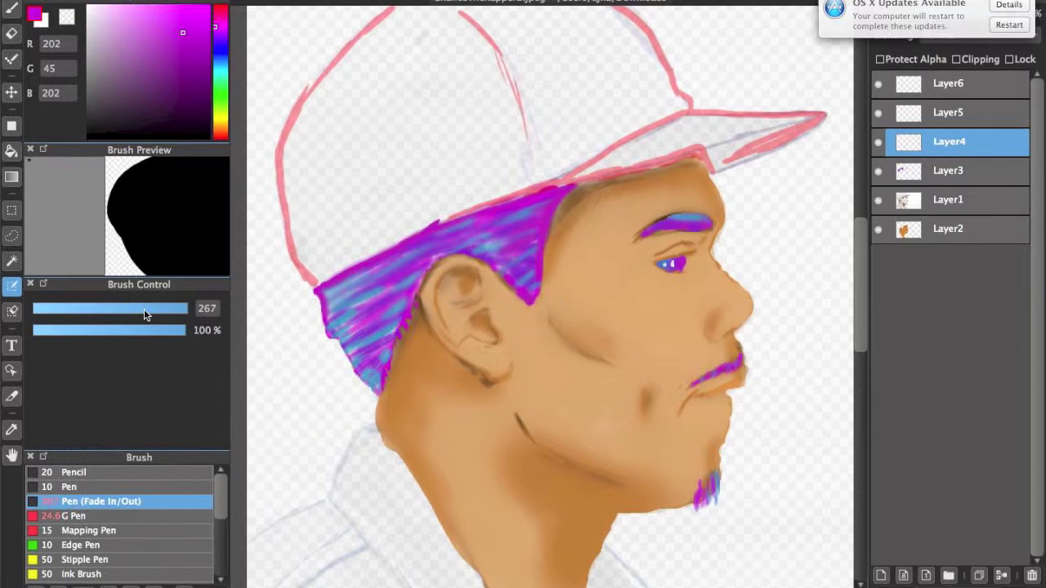
pyautogui.click(145, 309)
pyautogui.moveTo(670, 123)
pyautogui.mouseDown()
pyautogui.moveTo(560, 164)
pyautogui.moveTo(794, 140)
pyautogui.moveTo(454, 153)
pyautogui.moveTo(311, 220)
pyautogui.moveTo(456, 19)
pyautogui.moveTo(588, 106)
pyautogui.moveTo(629, 49)
pyautogui.mouseUp()
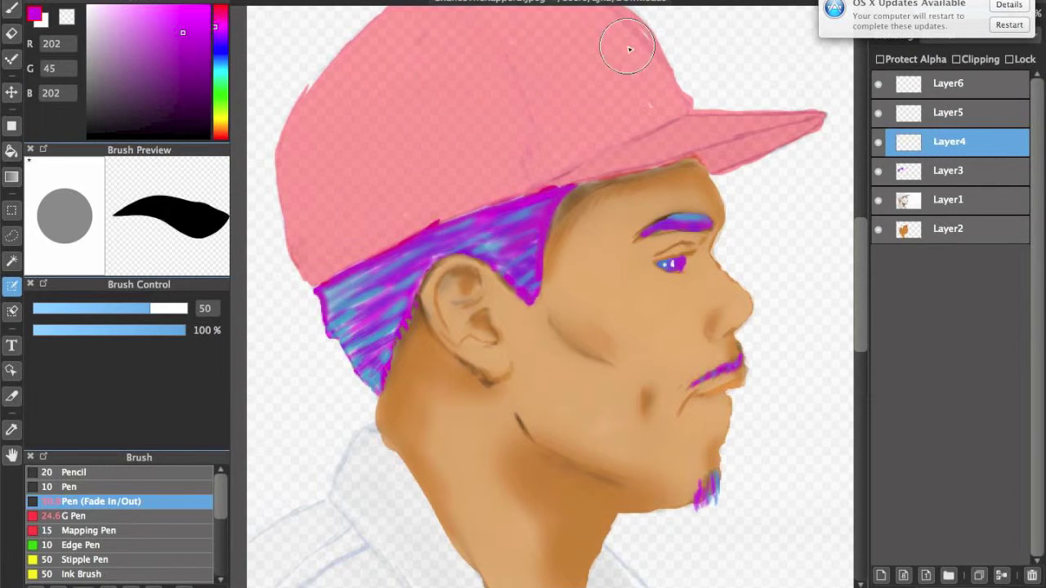
# - Trim the cap selection along the brim and front of the crown with the Select Eraser at size 15
pyautogui.scroll(3, 539, 294)
pyautogui.press('[')
pyautogui.press('[')
pyautogui.press('[')
pyautogui.press('[')
pyautogui.press('[')
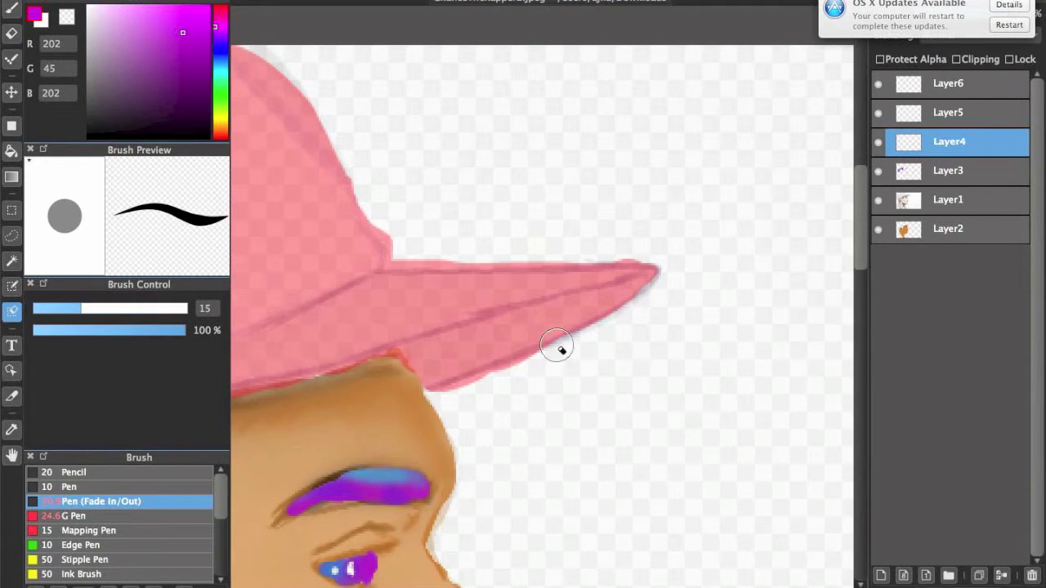
pyautogui.moveTo(439, 245)
pyautogui.mouseDown()
pyautogui.moveTo(388, 261)
pyautogui.moveTo(424, 268)
pyautogui.moveTo(390, 210)
pyautogui.mouseUp()
# - Add the shirt's collar, shoulder and lower edges to the Layer4 selection with the Select Pen at size 46
pyautogui.scroll(-5, 722, 212)
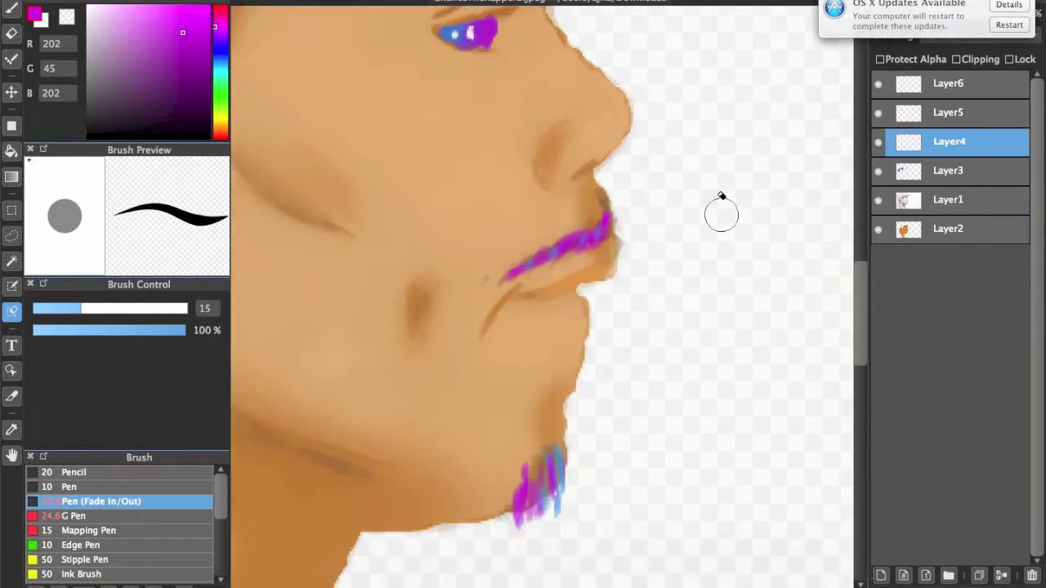
pyautogui.scroll(-5, 596, 383)
pyautogui.press('b')
pyautogui.hscroll(-3, 531, 294)
pyautogui.click(532, 229)
pyautogui.moveTo(369, 322); pyautogui.dragTo(619, 65)
pyautogui.hscroll(5, 569, 145)
pyautogui.moveTo(490, 66); pyautogui.dragTo(693, 406)
pyautogui.scroll(-5, 622, 353)
pyautogui.moveTo(563, 204); pyautogui.dragTo(602, 297)
pyautogui.hscroll(-5, 602, 296)
pyautogui.moveTo(703, 392); pyautogui.dragTo(303, 280)
pyautogui.scroll(5, 303, 280)
pyautogui.moveTo(327, 343); pyautogui.dragTo(691, 322)
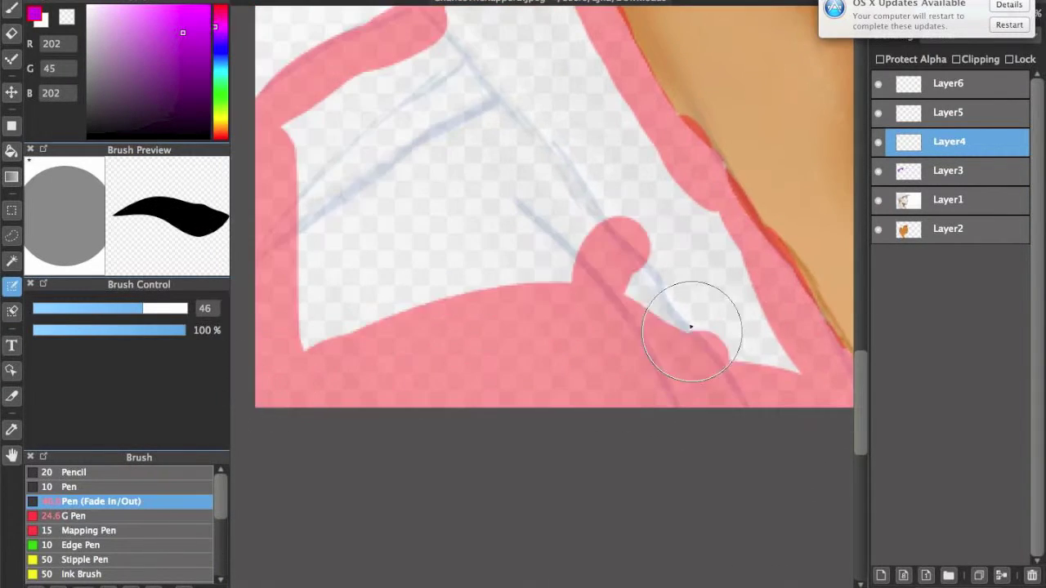
# - Fill in the shirt selection on both sides of the neck and trim its edges with the Select Eraser at size 21
pyautogui.scroll(3, 691, 322)
pyautogui.moveTo(506, 196)
pyautogui.mouseDown()
pyautogui.moveTo(467, 152)
pyautogui.moveTo(367, 437)
pyautogui.mouseUp()
pyautogui.hscroll(5, 549, 205)
pyautogui.moveTo(548, 205)
pyautogui.mouseDown()
pyautogui.moveTo(567, 226)
pyautogui.moveTo(602, 378)
pyautogui.mouseUp()
pyautogui.press('e')
pyautogui.moveTo(530, 198)
pyautogui.mouseDown()
pyautogui.moveTo(541, 401)
pyautogui.moveTo(564, 433)
pyautogui.mouseUp()
pyautogui.hscroll(-5, 352, 309)
pyautogui.hscroll(5, 782, 385)
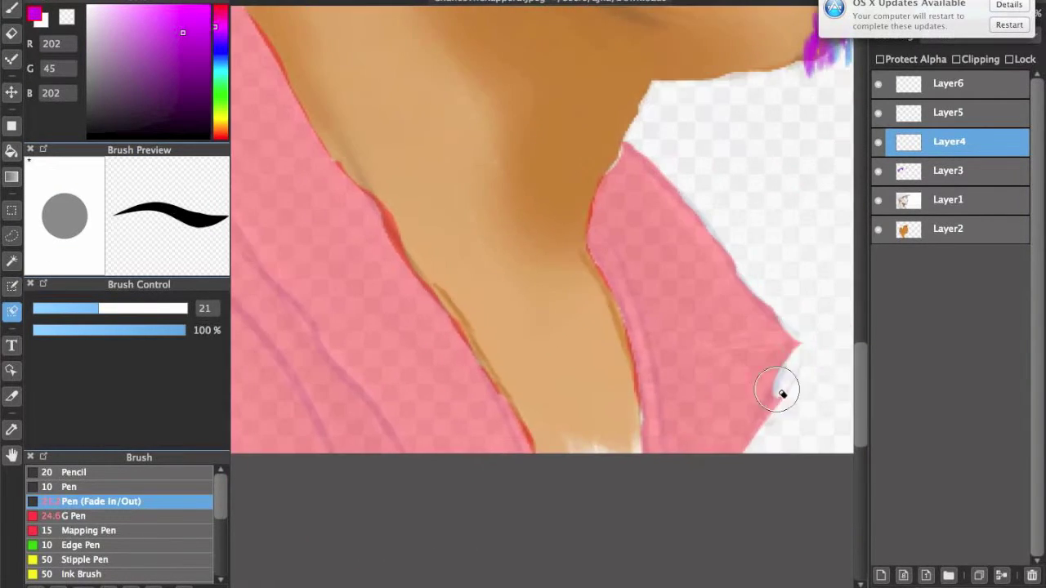
# - Paint the cap's brim magenta and its crown light pink with the Watercolor(Wet) brush
pyautogui.scroll(-5, 497, 241)
pyautogui.scroll(-3, 122, 523)
pyautogui.click(97, 526)
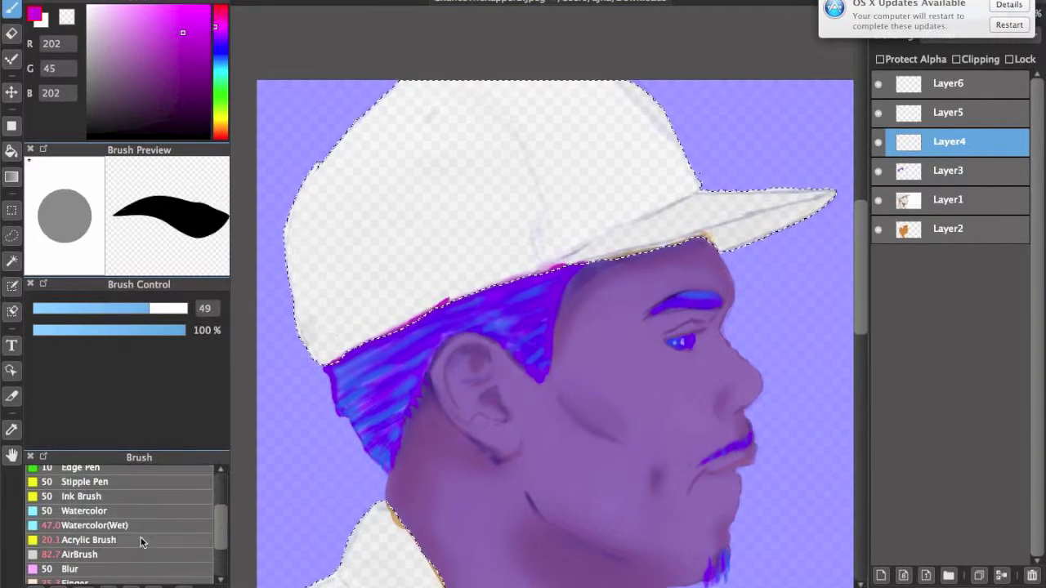
pyautogui.moveTo(821, 196); pyautogui.dragTo(659, 224)
pyautogui.click(116, 13)
pyautogui.moveTo(327, 347); pyautogui.dragTo(686, 197)
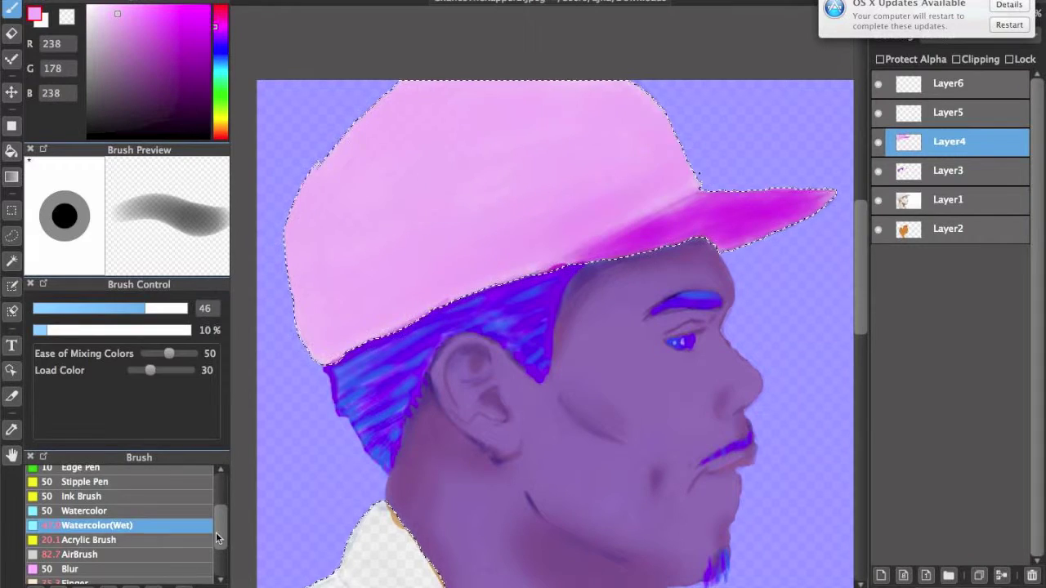
# - Add a magenta seam, spots and front patch to the cap with the AirBrush at size 23 and Pen (Fade In/Out) at 25
pyautogui.scroll(-1, 216, 537)
pyautogui.click(82, 554)
pyautogui.click(170, 24)
pyautogui.moveTo(503, 231); pyautogui.dragTo(457, 100)
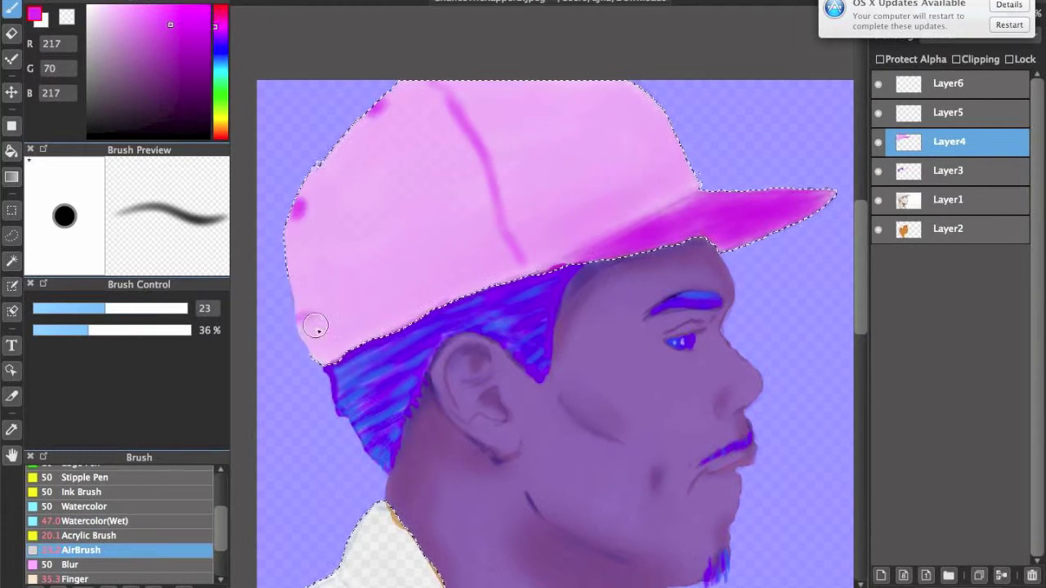
pyautogui.scroll(3, 123, 523)
pyautogui.click(100, 488)
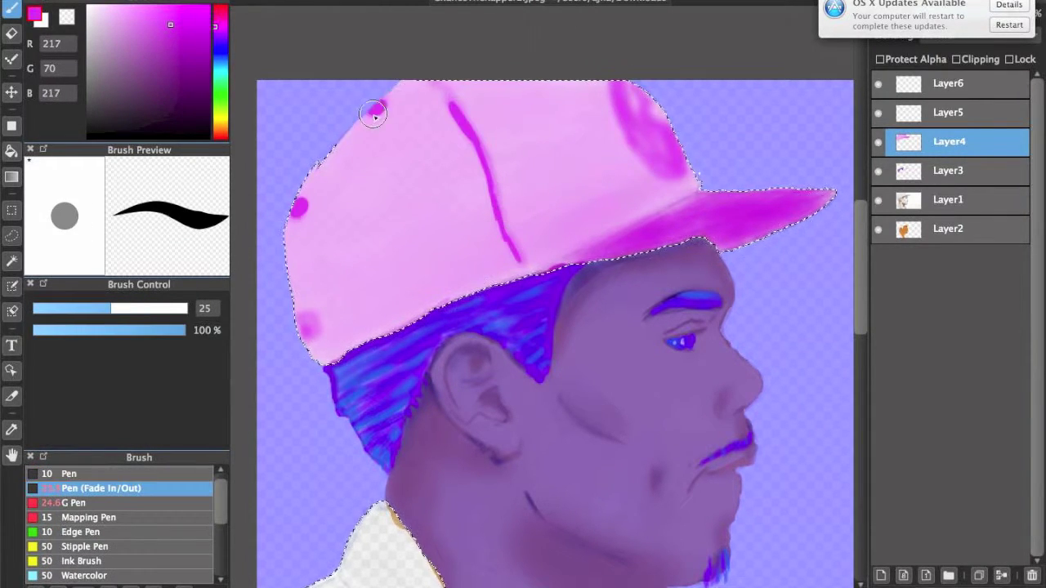
# - Paint the cap's brim solid dark magenta with Pen (Fade In/Out) at size 25 and switch to the G Pen
pyautogui.keyDown('alt'); pyautogui.click(553, 266); pyautogui.keyUp('alt')
pyautogui.moveTo(553, 265); pyautogui.dragTo(654, 218)
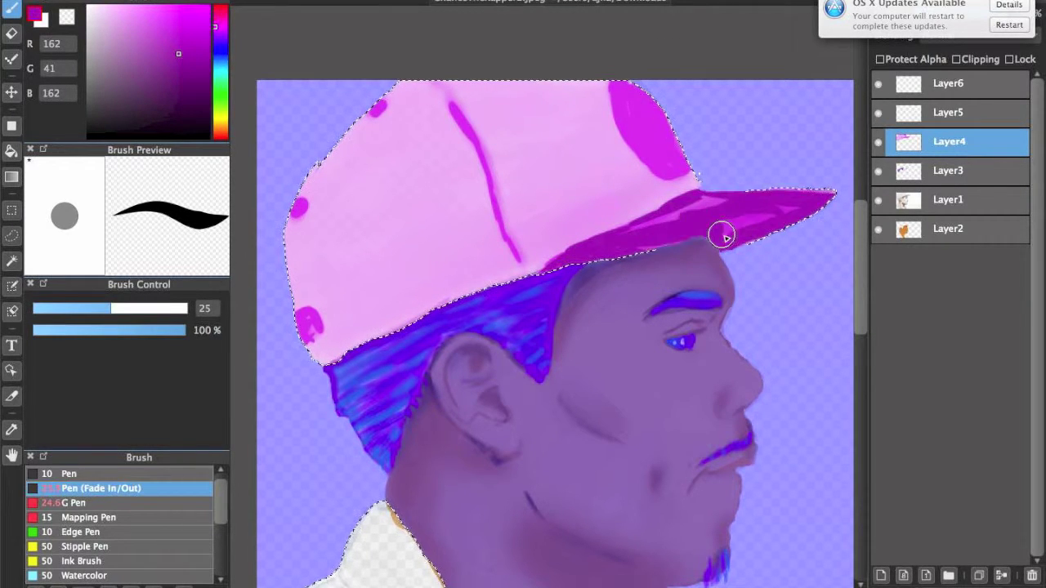
pyautogui.click(98, 503)
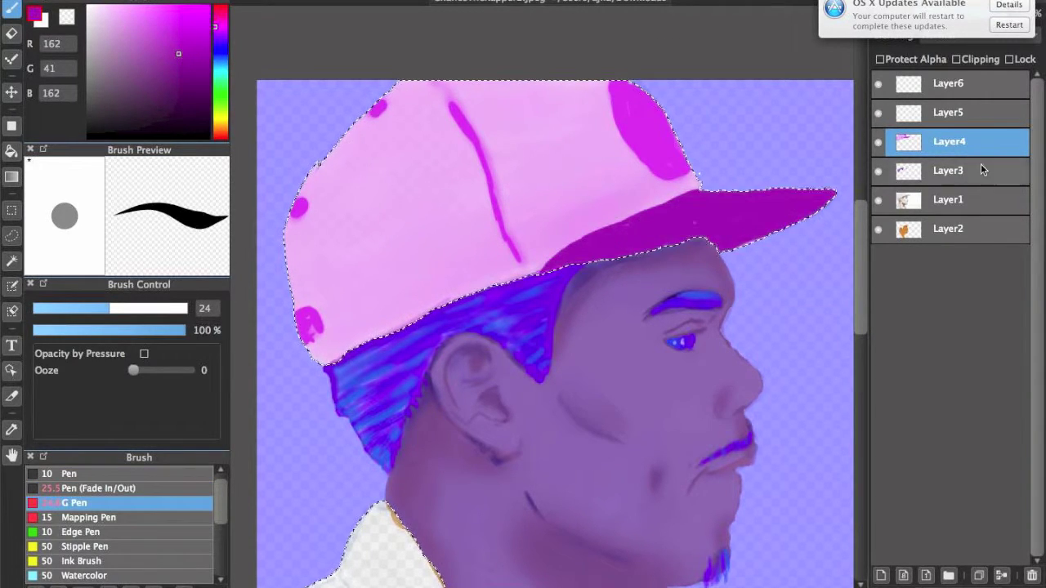
# - Move Layer4 below Layer1 and shade the cap's seam bands with the AirBrush at size 23
pyautogui.moveTo(982, 169); pyautogui.dragTo(981, 215)
pyautogui.press('e')
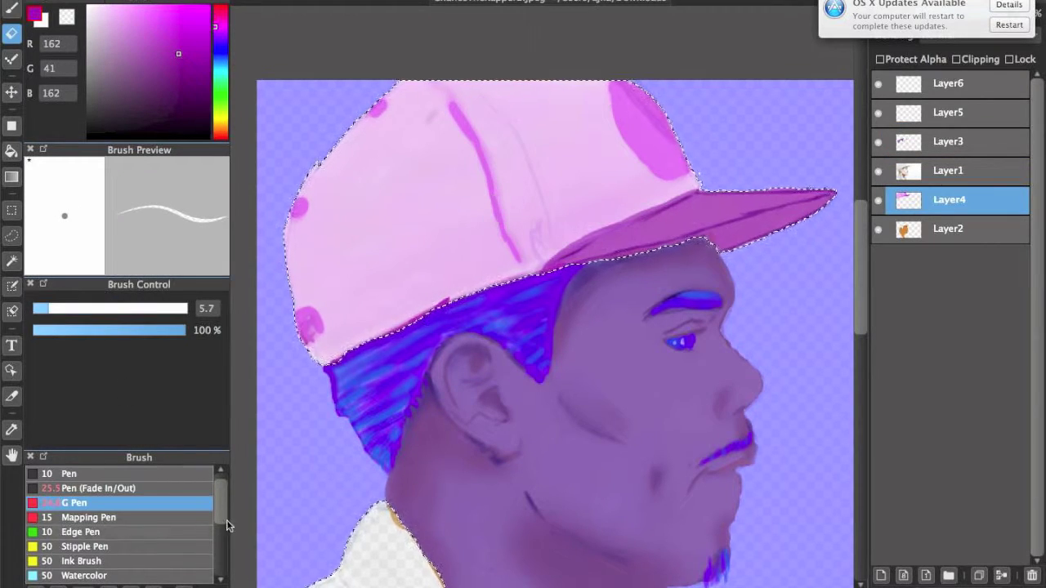
pyautogui.scroll(-3, 227, 525)
pyautogui.click(81, 541)
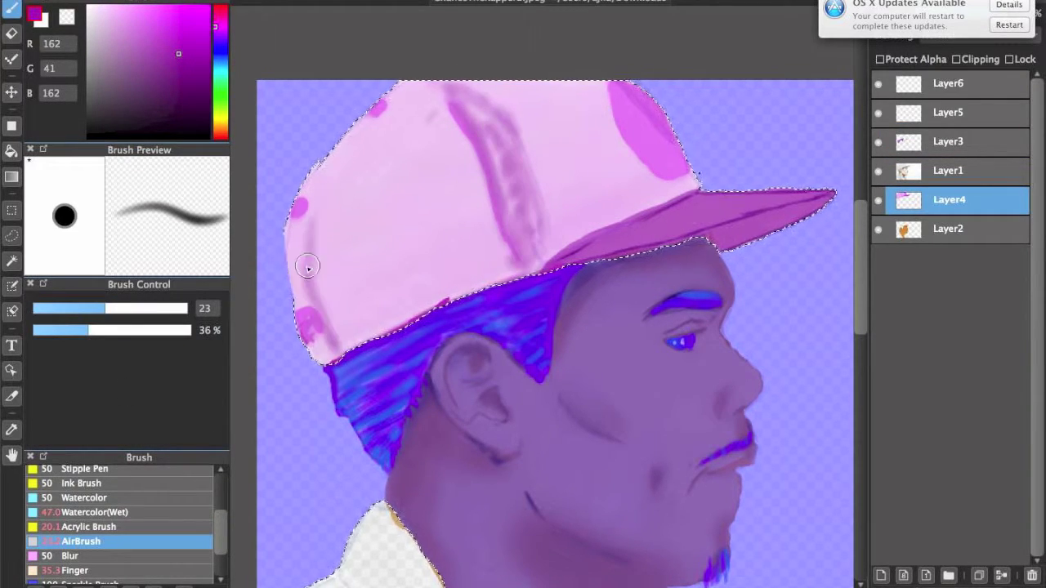
# - Hatch the cap's seam bands and define its patch and brim with the Acrylic Brush at size 20
pyautogui.press('Up')
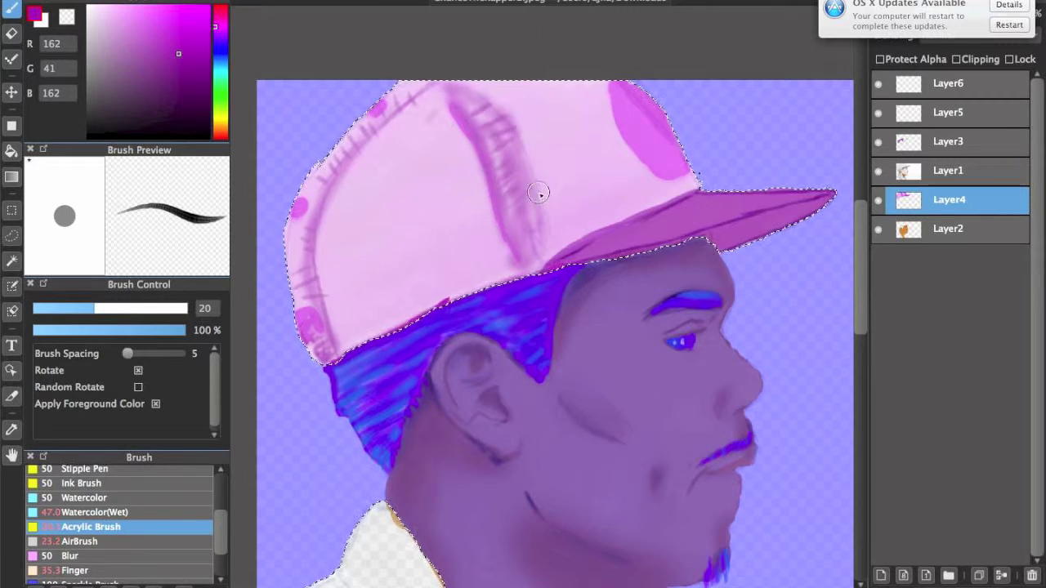
pyautogui.hotkey('ctrl', 'Up')
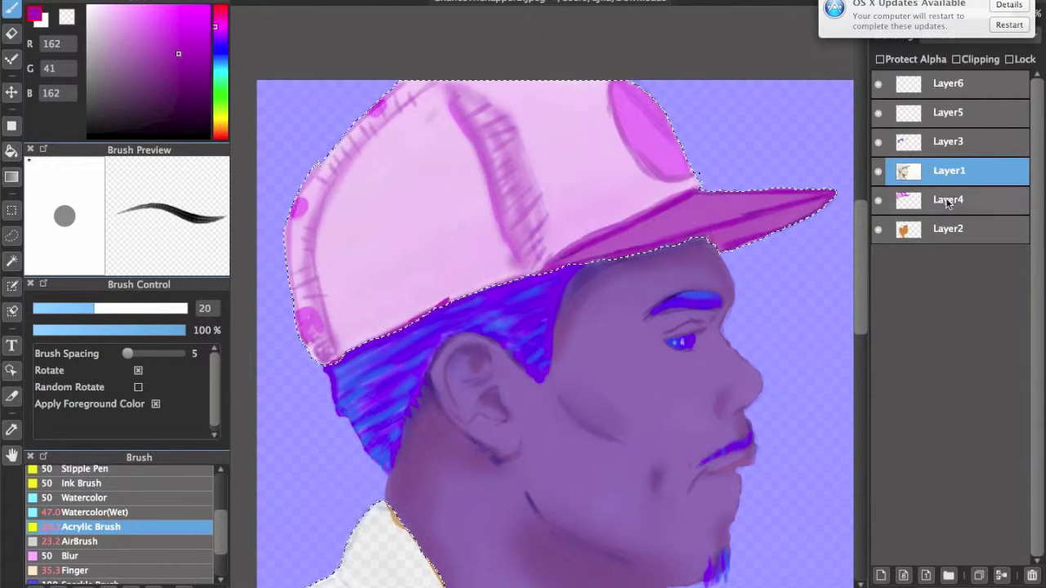
pyautogui.press('e')
pyautogui.hotkey('ctrl', 'Down')
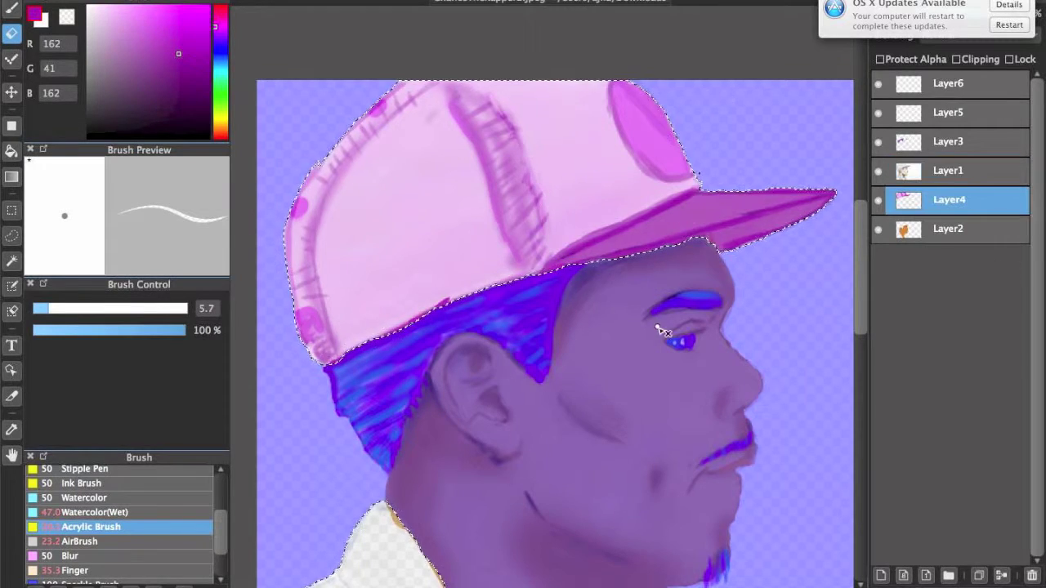
# - Paint the selected shirt and collar teal with darker folds on Layer4, using the Acrylic Brush
pyautogui.scroll(-8, 572, 284)
pyautogui.press('b')
pyautogui.moveTo(434, 234)
pyautogui.mouseDown()
pyautogui.moveTo(466, 467)
pyautogui.moveTo(649, 350)
pyautogui.mouseUp()
pyautogui.moveTo(405, 347)
pyautogui.mouseDown()
pyautogui.moveTo(472, 434)
pyautogui.moveTo(362, 289)
pyautogui.moveTo(395, 205)
pyautogui.moveTo(493, 308)
pyautogui.moveTo(443, 253)
pyautogui.moveTo(479, 345)
pyautogui.moveTo(444, 227)
pyautogui.moveTo(654, 382)
pyautogui.moveTo(630, 380)
pyautogui.moveTo(626, 334)
pyautogui.mouseUp()
pyautogui.hscroll(5, 572, 286)
pyautogui.scroll(2, 572, 286)
# - Activate Layer5 and clear the selection around the cap and shirt
pyautogui.click(948, 112)
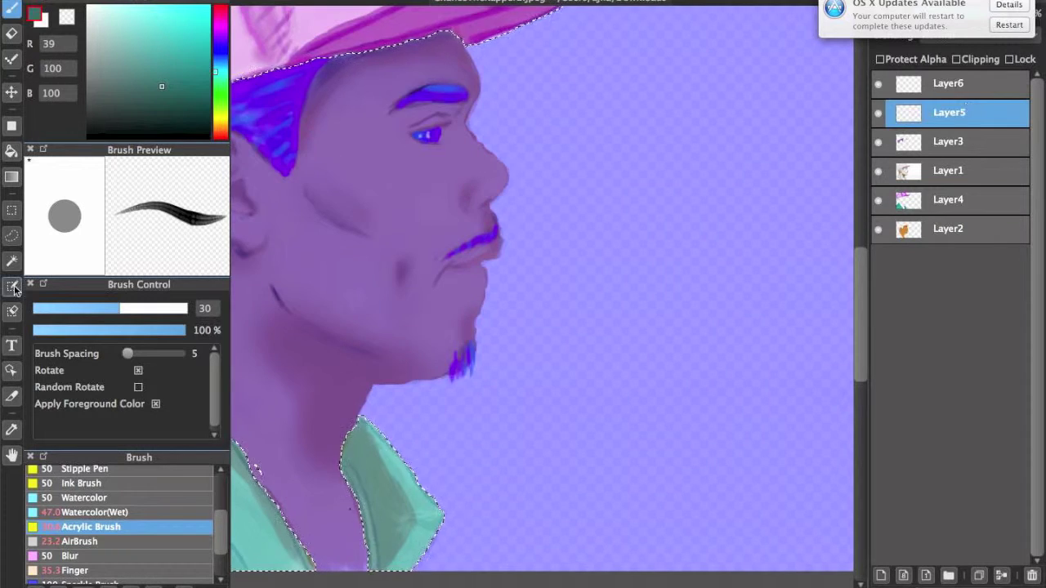
pyautogui.press('super+d')
pyautogui.scroll(-3, 497, 141)
# - Try to mask the background roughly around the figure with the Select Pen, using the Acrylic Brush at size 228
pyautogui.moveTo(120, 308); pyautogui.dragTo(188, 308)
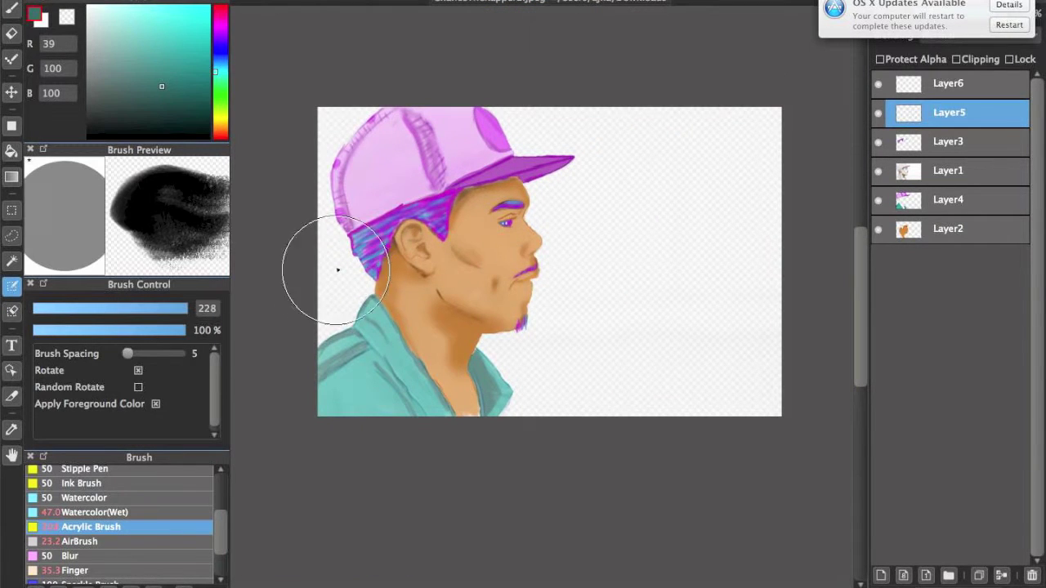
pyautogui.moveTo(336, 271)
pyautogui.mouseDown()
pyautogui.moveTo(353, 321)
pyautogui.moveTo(317, 228)
pyautogui.moveTo(339, 104)
pyautogui.mouseUp()
pyautogui.moveTo(523, 138)
pyautogui.mouseDown()
pyautogui.moveTo(701, 346)
pyautogui.moveTo(572, 401)
pyautogui.mouseUp()
# - Extend the background mask along the mouth, chin and neck with Pen (Fade In/Out) at size 25, and discard the mask
pyautogui.moveTo(225, 531); pyautogui.dragTo(225, 498)
pyautogui.click(100, 501)
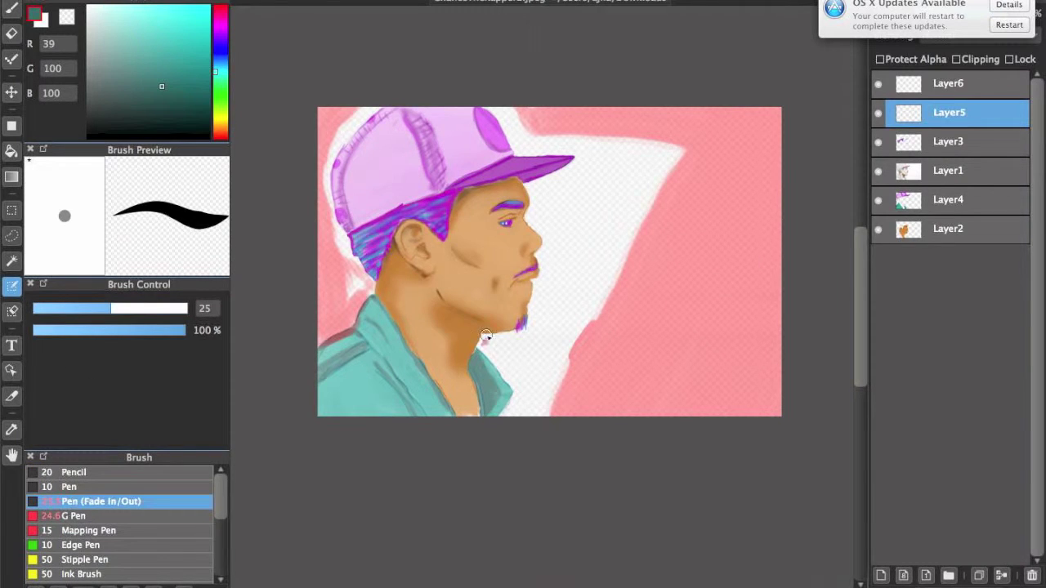
pyautogui.scroll(5, 485, 336)
pyautogui.moveTo(507, 228)
pyautogui.mouseDown()
pyautogui.moveTo(521, 110)
pyautogui.moveTo(502, 284)
pyautogui.moveTo(482, 341)
pyautogui.moveTo(484, 392)
pyautogui.moveTo(462, 440)
pyautogui.moveTo(302, 476)
pyautogui.moveTo(289, 544)
pyautogui.mouseUp()
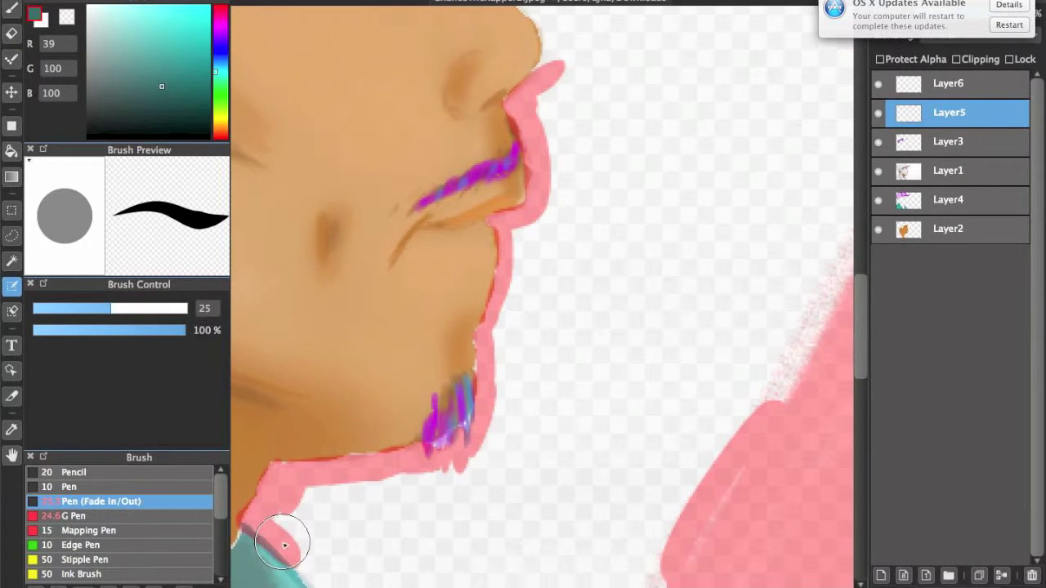
pyautogui.press('Delete')
# - Move Layer5 to the bottom of the layer stack and paint its background brown with the Acrylic Brush at size 228
pyautogui.hotkey('ctrl', '0')
pyautogui.moveTo(948, 112); pyautogui.dragTo(948, 243)
pyautogui.click(225, 27)
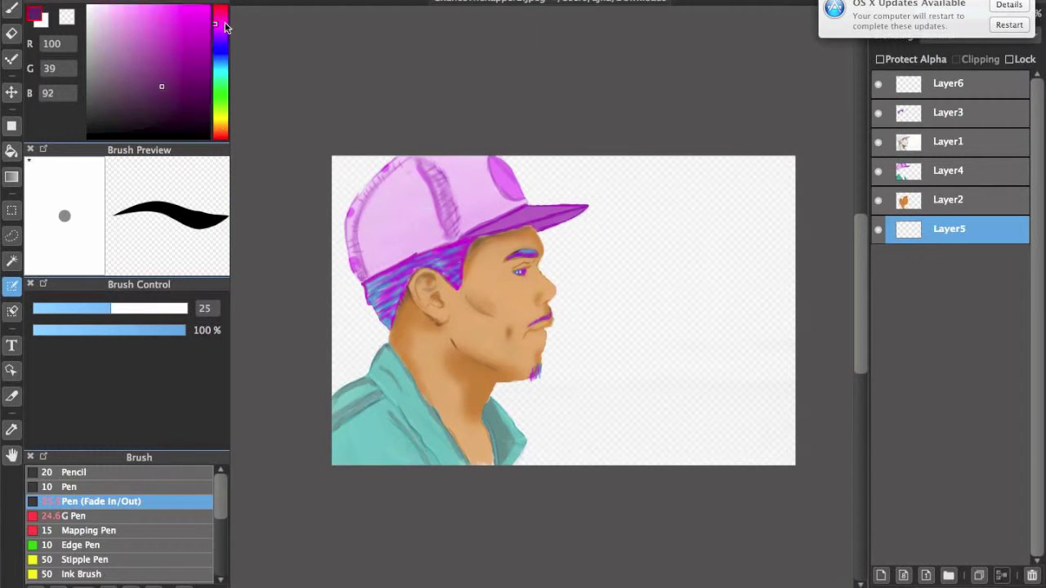
pyautogui.moveTo(225, 27); pyautogui.dragTo(220, 124)
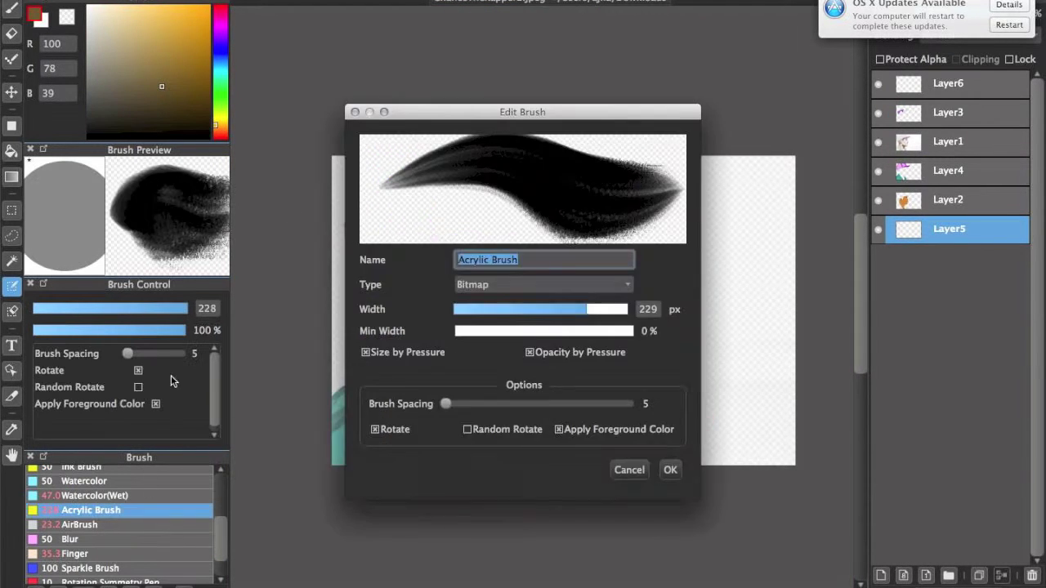
pyautogui.press('Return')
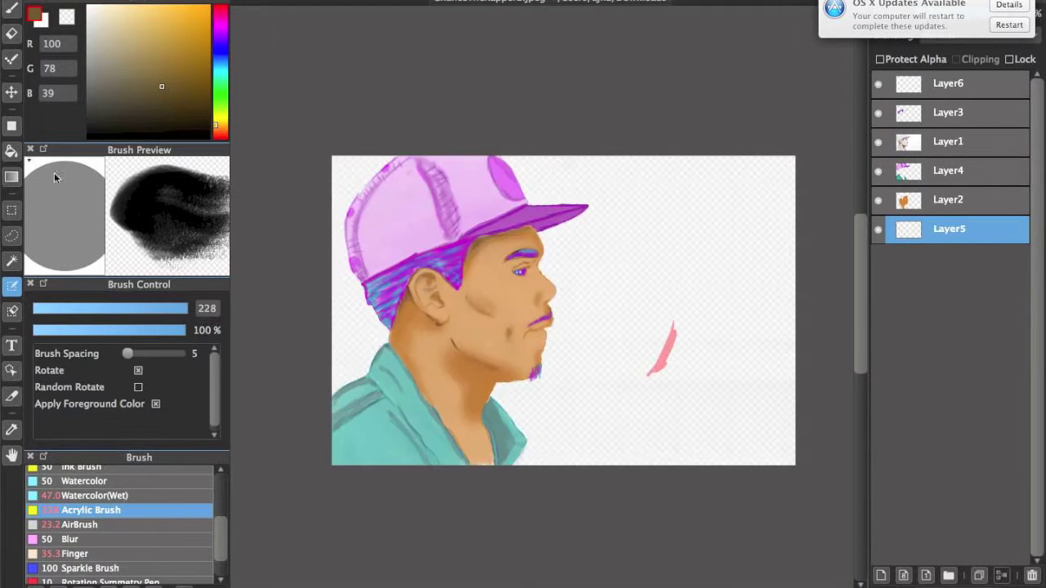
pyautogui.press('Delete')
pyautogui.moveTo(627, 381)
pyautogui.mouseDown()
pyautogui.moveTo(402, 233)
pyautogui.moveTo(789, 163)
pyautogui.moveTo(564, 246)
pyautogui.moveTo(622, 441)
pyautogui.mouseUp()
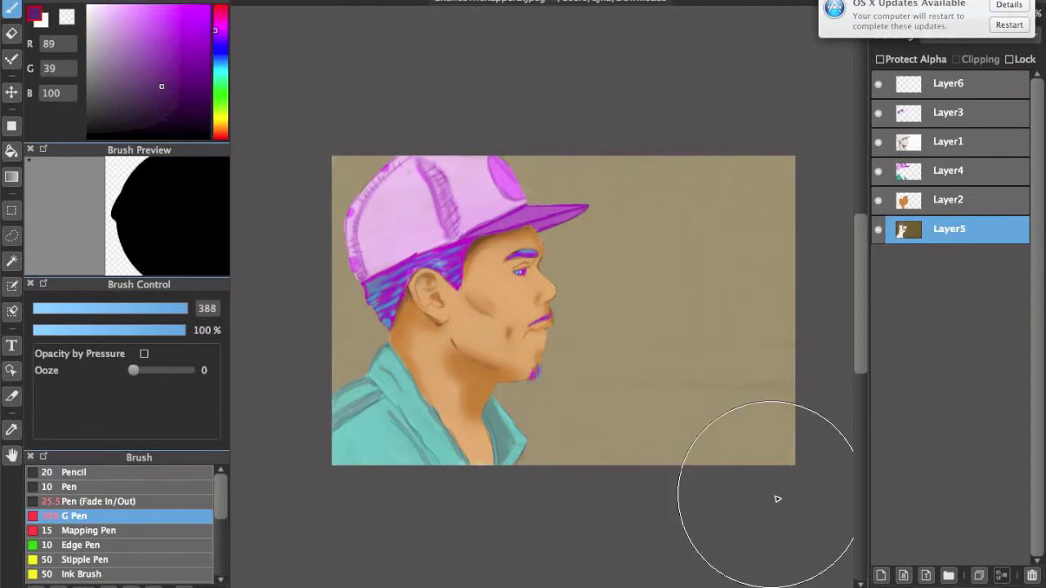
# - Paint magenta, light blue and purple diagonal bands across the upper background with the G Pen at size 388
pyautogui.moveTo(791, 129); pyautogui.dragTo(368, 115)
pyautogui.moveTo(791, 163); pyautogui.dragTo(253, 47)
pyautogui.moveTo(791, 261); pyautogui.dragTo(315, 187)
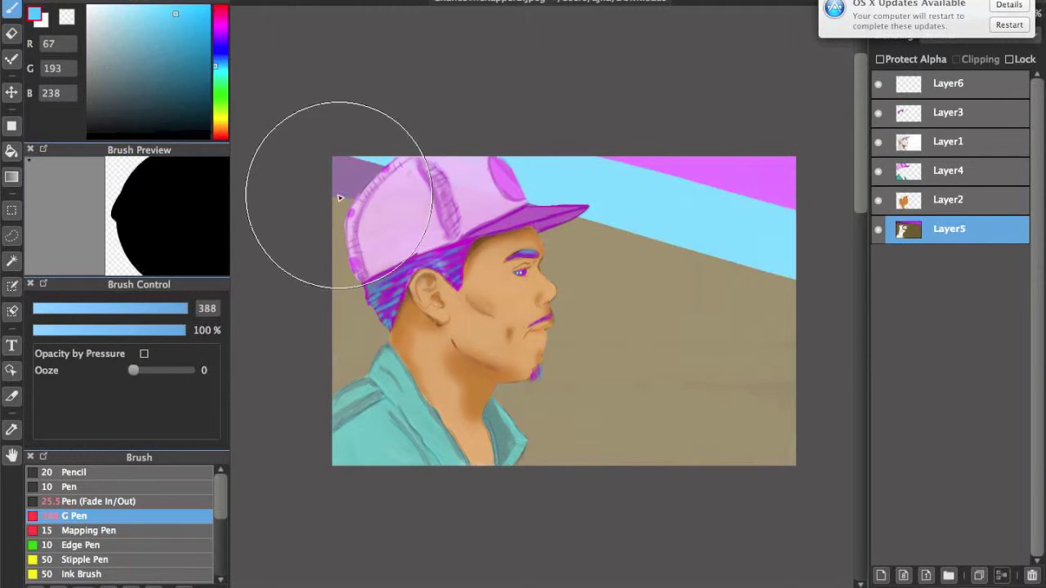
pyautogui.moveTo(791, 352); pyautogui.dragTo(506, 229)
pyautogui.moveTo(554, 546); pyautogui.dragTo(619, 269)
pyautogui.moveTo(791, 457); pyautogui.dragTo(596, 256)
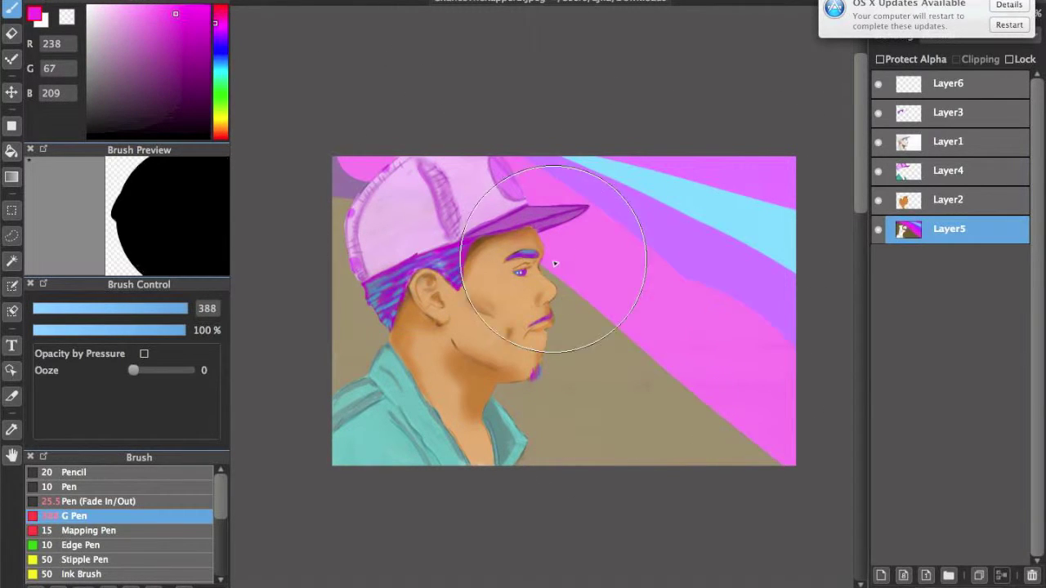
# - Add a light blue band sweeping from the face to the lower right of the background, with a purple band beneath it
pyautogui.moveTo(791, 384); pyautogui.dragTo(556, 270)
pyautogui.moveTo(791, 425); pyautogui.dragTo(703, 384)
pyautogui.click(113, 59)
pyautogui.click(220, 26)
pyautogui.moveTo(791, 384); pyautogui.dragTo(596, 327)
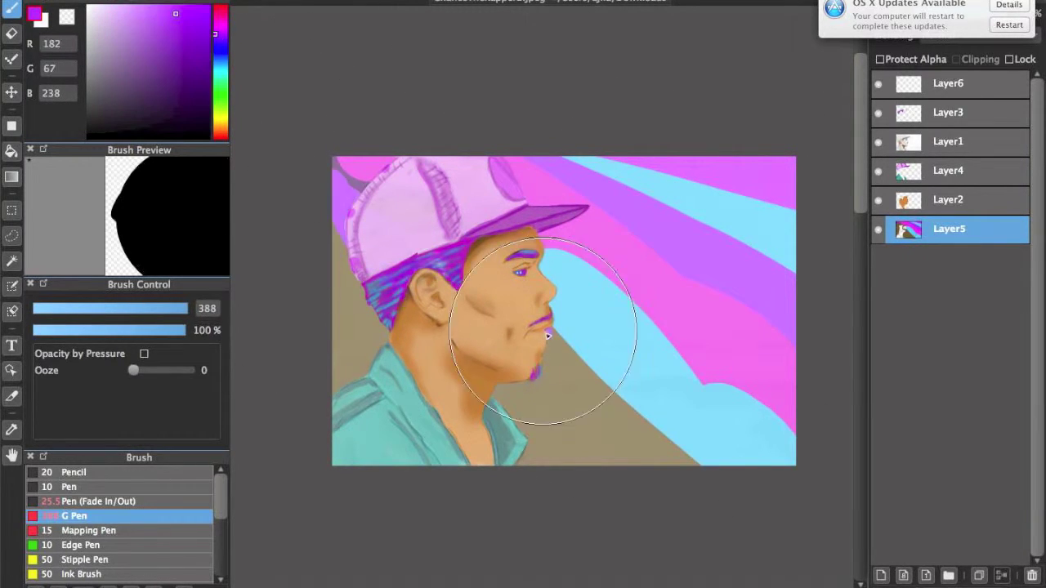
# - Cover the remaining brown background around the neck and shoulders with magenta and turquoise bands
pyautogui.moveTo(791, 212)
pyautogui.mouseDown()
pyautogui.moveTo(345, 234)
pyautogui.moveTo(315, 187)
pyautogui.mouseUp()
pyautogui.click(220, 78)
pyautogui.moveTo(376, 393); pyautogui.dragTo(303, 327)
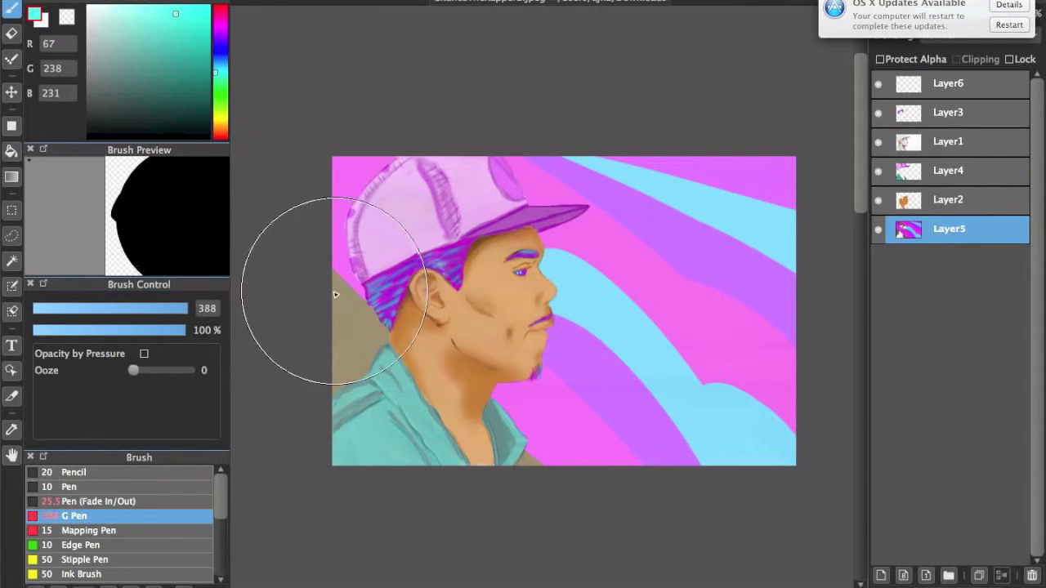
pyautogui.click(220, 24)
pyautogui.moveTo(343, 384); pyautogui.dragTo(420, 502)
# - Try different opacities on Layer1 and fade the skin on Layer2 to 4%
pyautogui.click(944, 151)
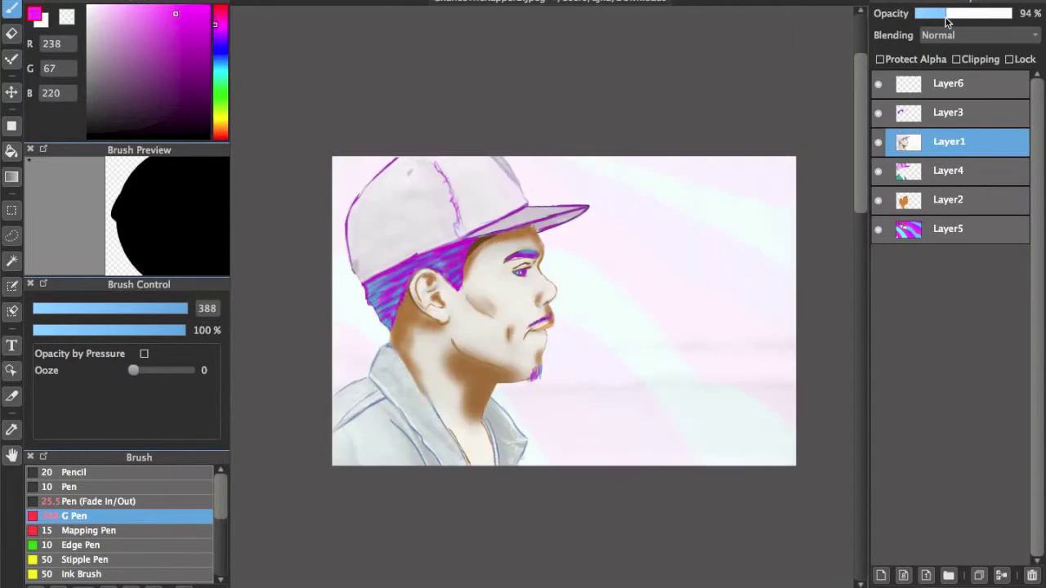
pyautogui.moveTo(944, 20); pyautogui.dragTo(928, 17)
pyautogui.click(948, 199)
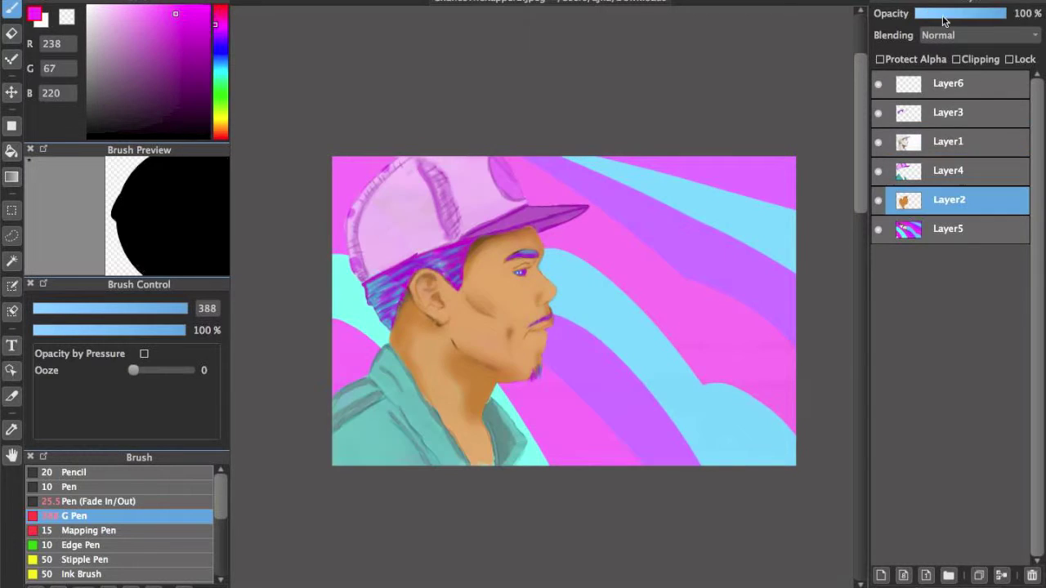
pyautogui.moveTo(523, 245); pyautogui.dragTo(457, 343)
# - Paint a black pupil in the eye on Layer3 with a fine G Pen
pyautogui.click(948, 112)
pyautogui.hotkey('ctrl', '+')
pyautogui.hotkey('ctrl', '+')
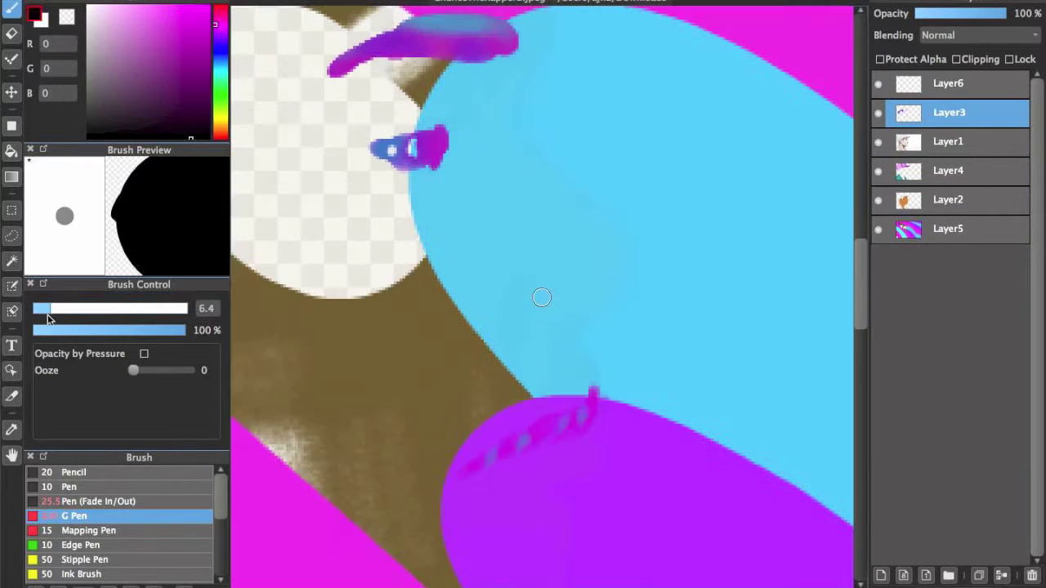
pyautogui.moveTo(439, 157); pyautogui.dragTo(433, 131)
pyautogui.hotkey('ctrl', '-')
pyautogui.hotkey('ctrl', '-')
# - Restore Layer2 to full opacity and set Layer1's opacity to 30%
pyautogui.click(948, 199)
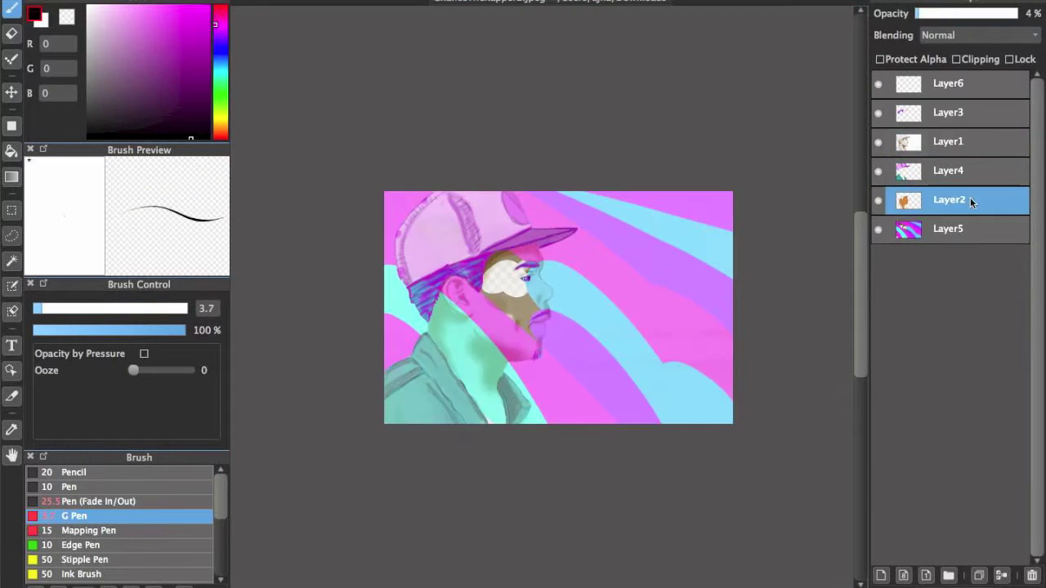
pyautogui.click(948, 141)
pyautogui.click(951, 15)
pyautogui.moveTo(951, 23); pyautogui.dragTo(944, 17)
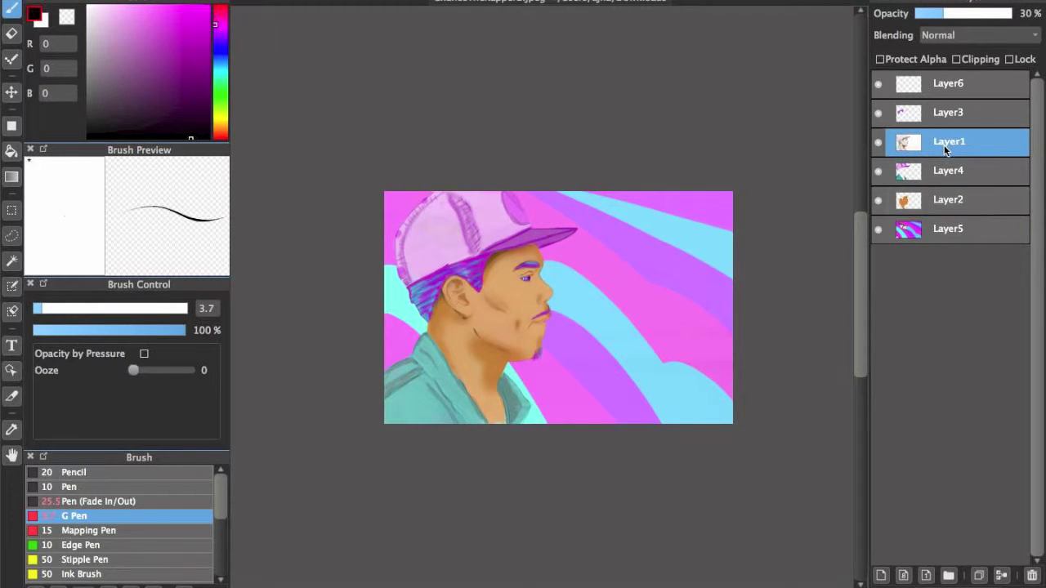
# - Smear Layer5's background bands into drips and the word "Chance" with the Finger brush at size 35 and 100%, undoing poor strokes
pyautogui.scroll(-3, 224, 489)
pyautogui.click(75, 560)
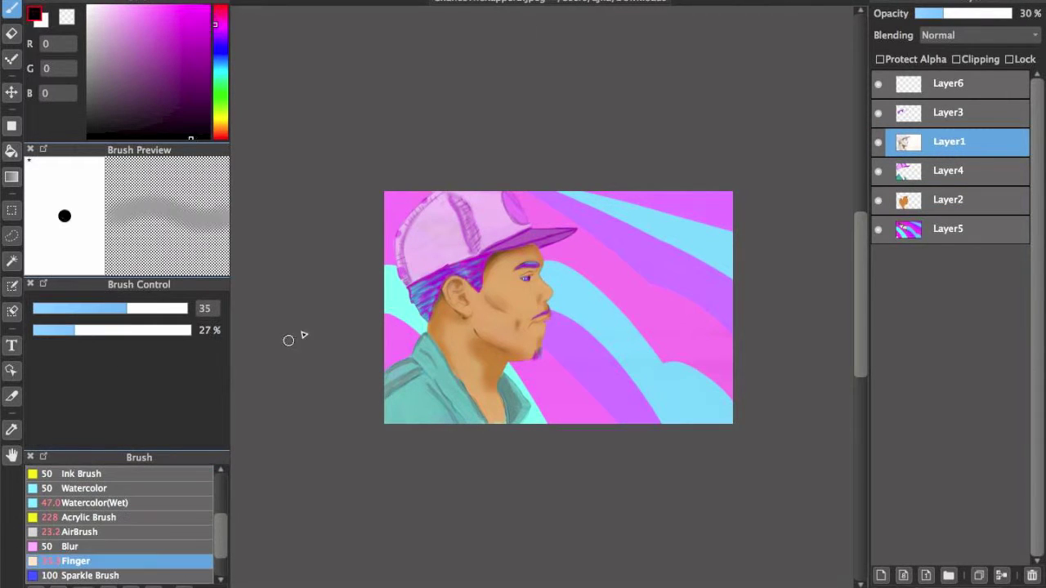
pyautogui.click(948, 229)
pyautogui.click(187, 330)
pyautogui.moveTo(601, 214); pyautogui.dragTo(636, 227)
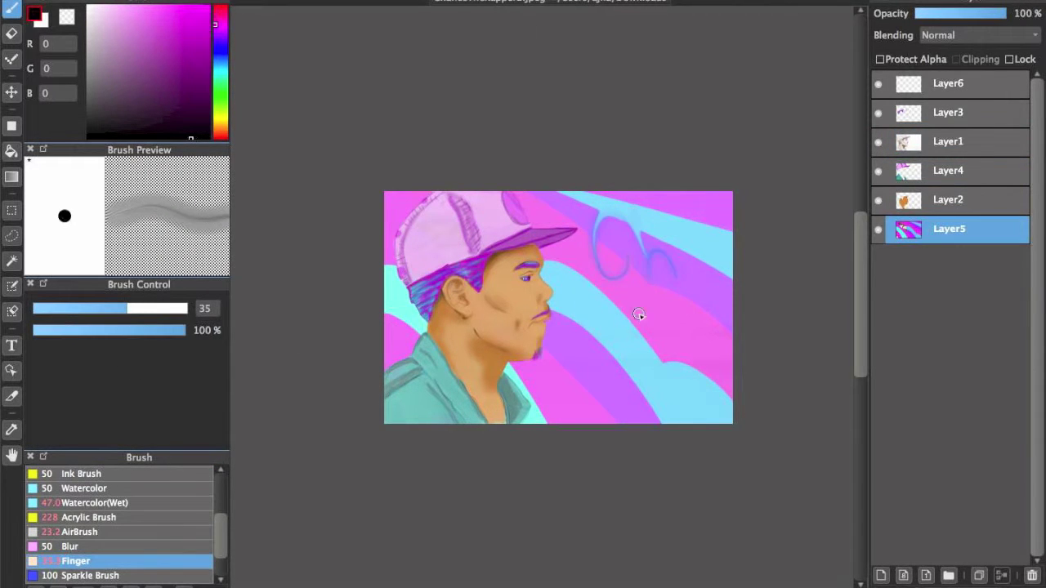
pyautogui.hotkey('ctrl', 'z')
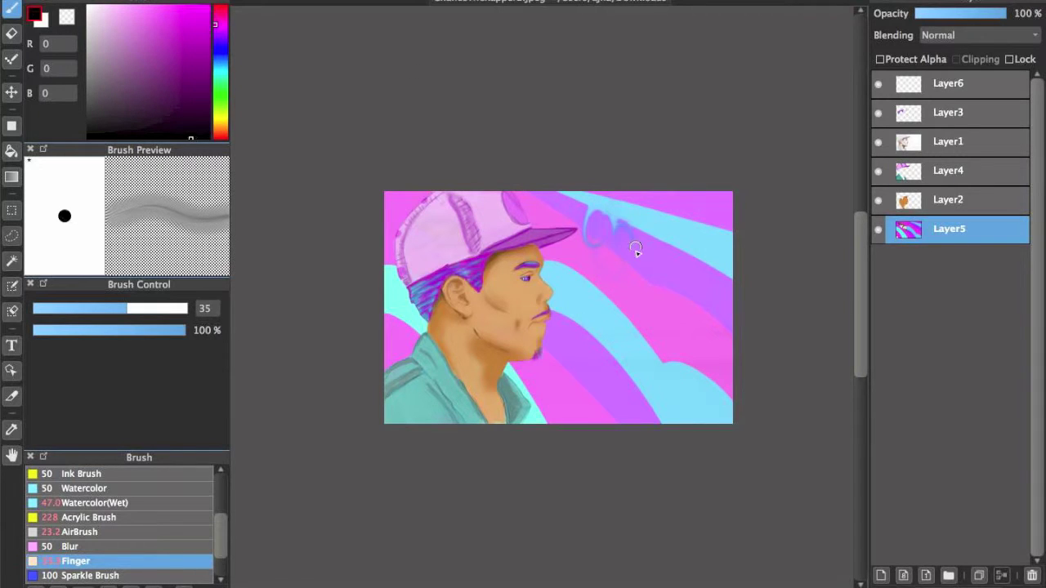
pyautogui.hotkey('ctrl', 'z')
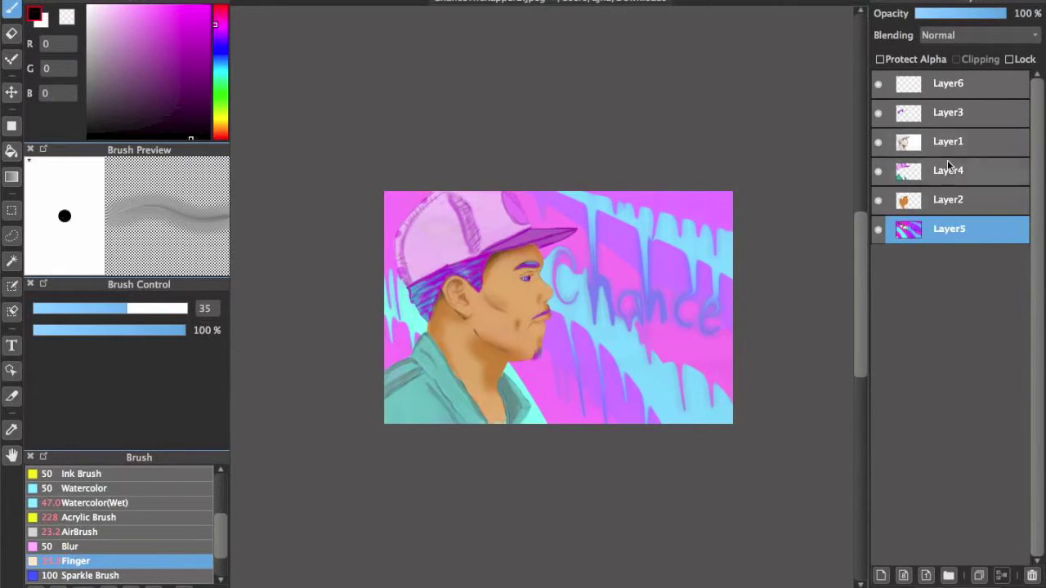
# - Erase the skin colour inside the eye on Layer2 with the eraser reduced to size 6.4
pyautogui.click(948, 112)
pyautogui.press('e')
pyautogui.scroll(5, 523, 286)
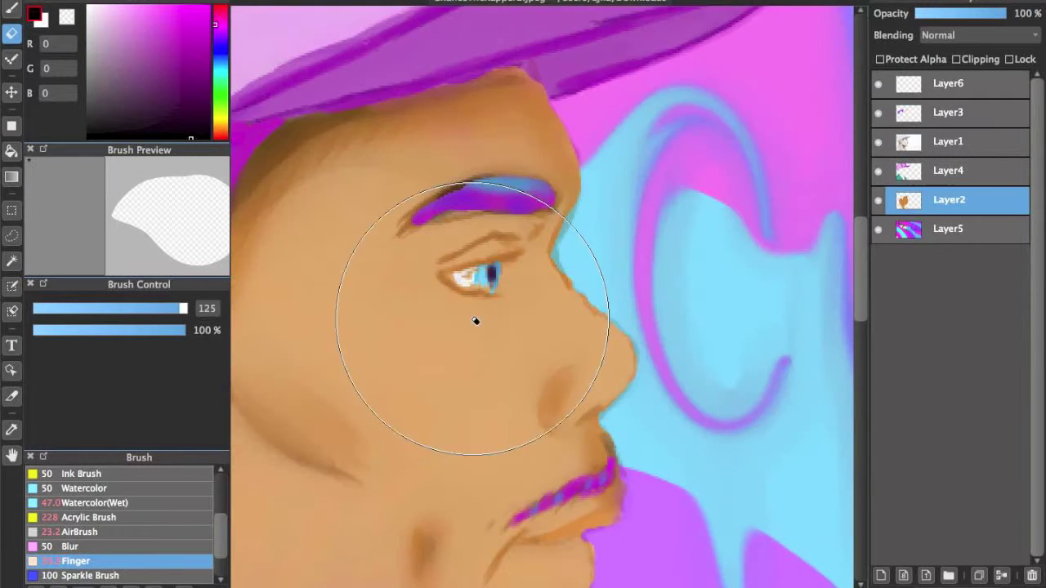
pyautogui.press('[')
pyautogui.press('[')
pyautogui.press('[')
pyautogui.press('[')
pyautogui.press('[')
pyautogui.press('[')
pyautogui.press('[')
pyautogui.press('[')
pyautogui.press('[')
pyautogui.press('[')
pyautogui.press('[')
pyautogui.press('[')
pyautogui.press('[')
# - Tint the iris with a magenta streak using the AirBrush at size 3.5 and 36%, undoing a stray stroke
pyautogui.click(977, 145)
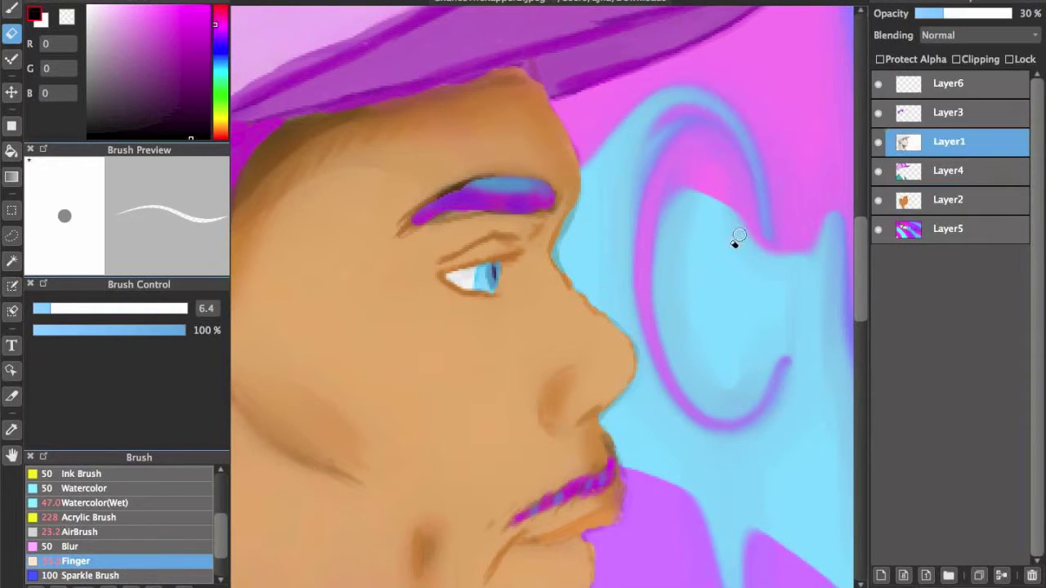
pyautogui.press('b')
pyautogui.press('[')
pyautogui.press('[')
pyautogui.press('[')
pyautogui.press('[')
pyautogui.press('[')
pyautogui.click(927, 204)
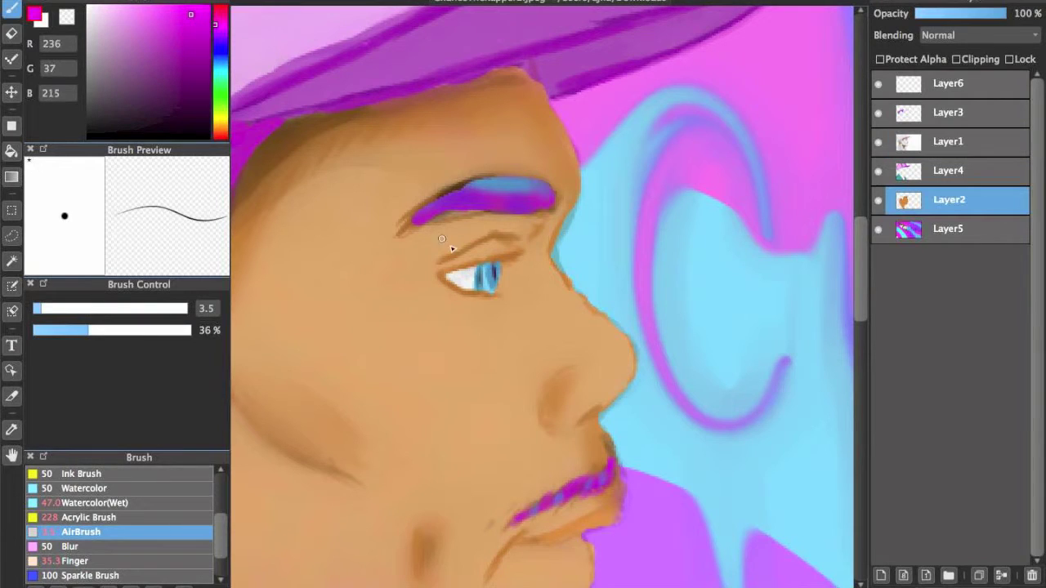
pyautogui.hotkey('ctrl', 'z')
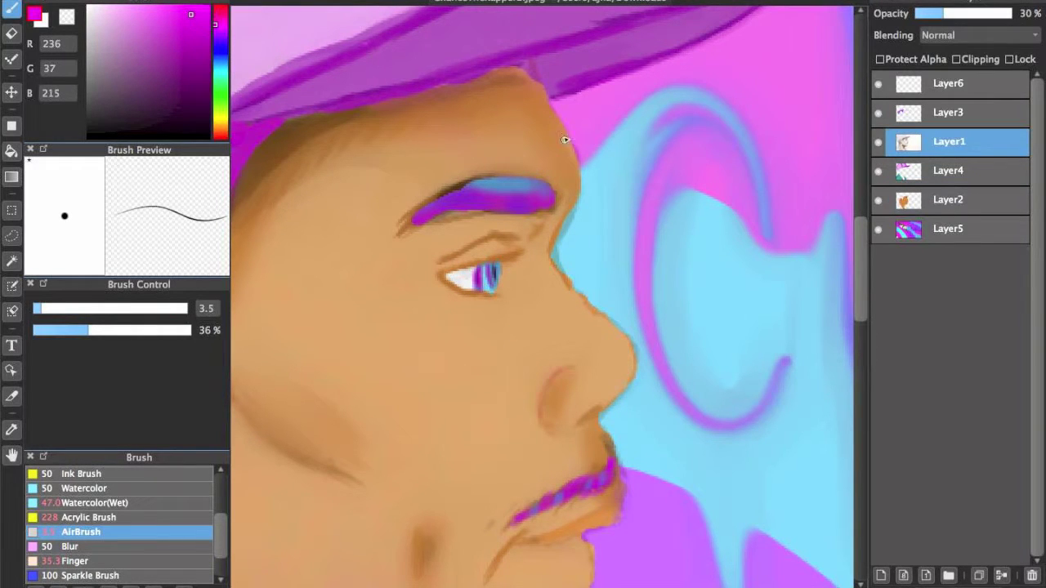
# - Trace the nose, nostril and mouth contours on Layer1 in magenta with the AirBrush at size 3.5
pyautogui.scroll(-10, 521, 530)
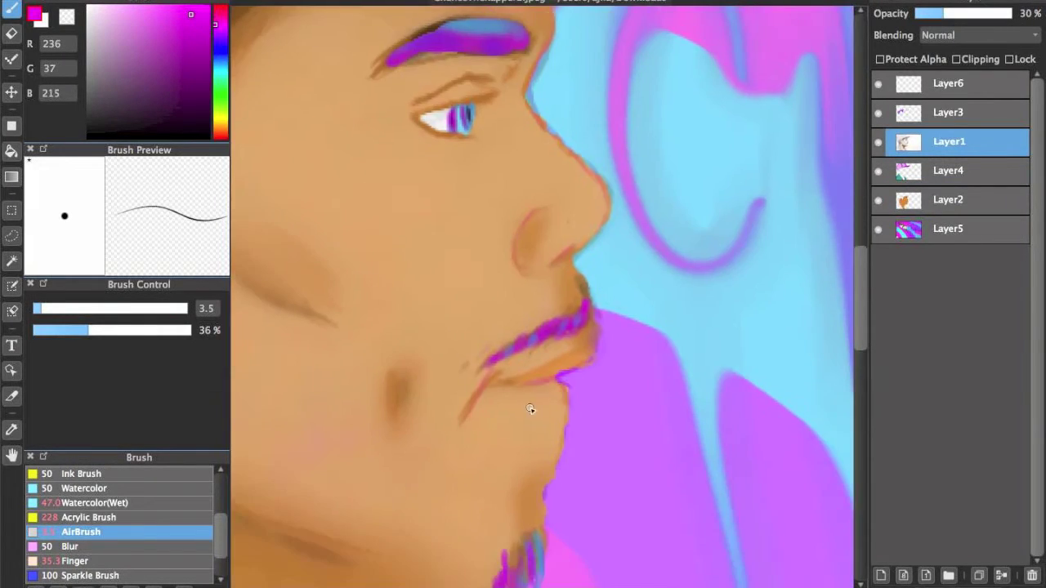
pyautogui.hscroll(-8, 530, 414)
pyautogui.moveTo(276, 131); pyautogui.dragTo(331, 98)
pyautogui.scroll(5, 341, 126)
pyautogui.scroll(-5, 542, 294)
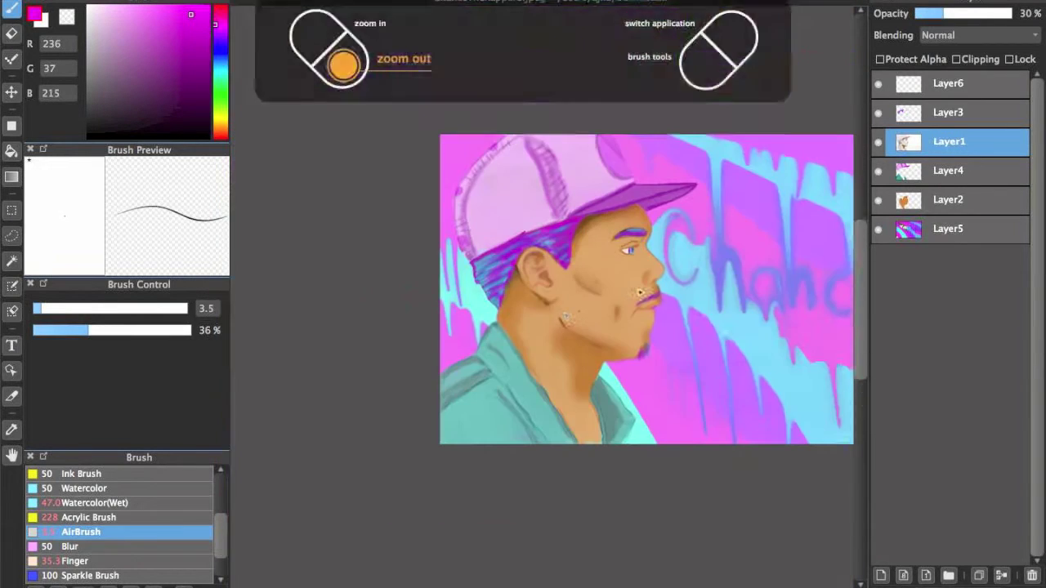
# - Shade the eye's white grey on Layer2 with the AirBrush and soften it with the Blur brush at size 11.3
pyautogui.scroll(6, 542, 294)
pyautogui.click(938, 211)
pyautogui.keyDown('alt'); pyautogui.click(268, 183); pyautogui.keyUp('alt')
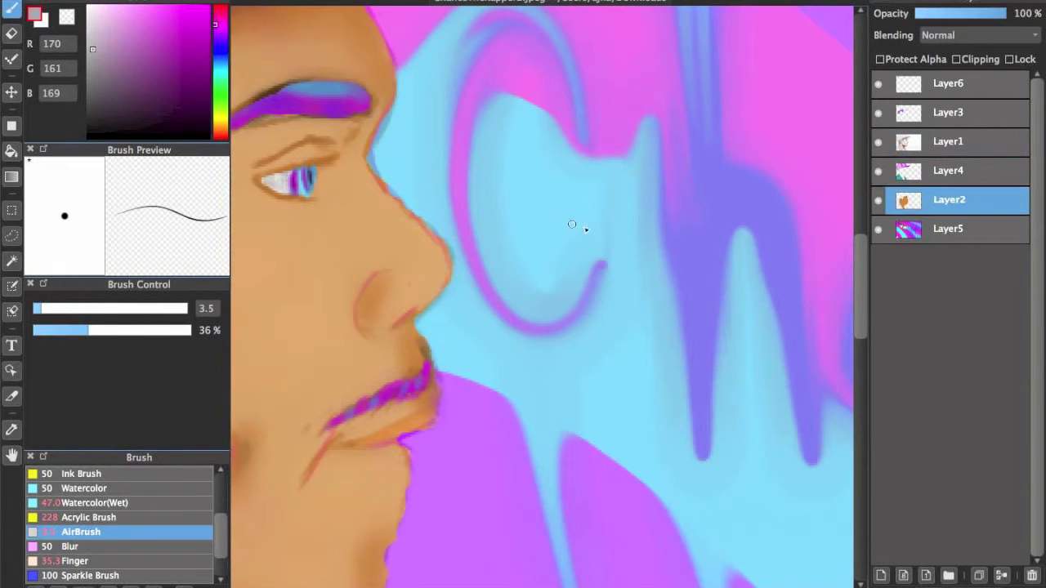
pyautogui.click(96, 547)
pyautogui.scroll(-5, 869, 200)
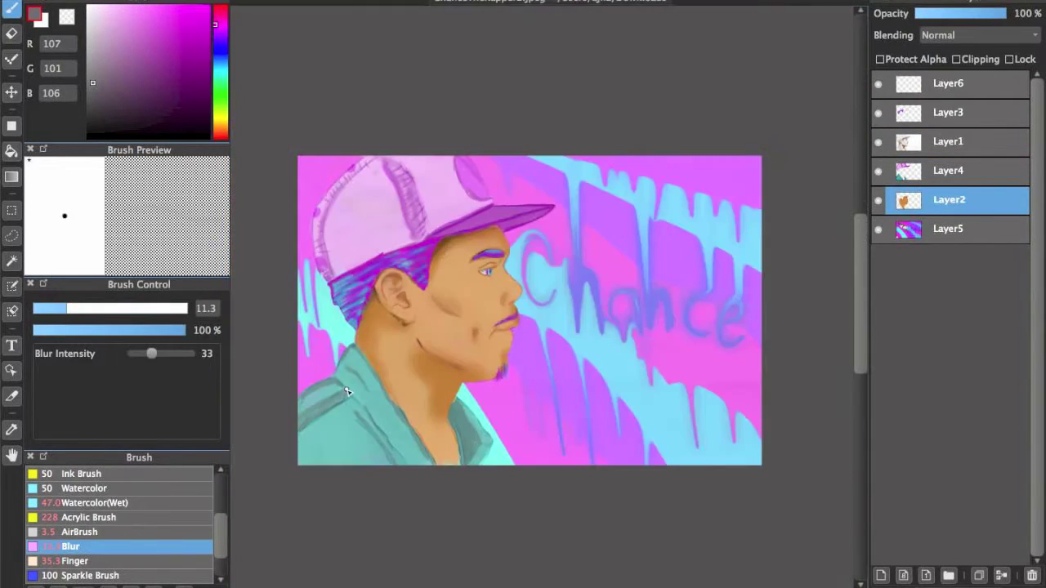
# - Sign the painting in dark blue in its lower-right corner with the G Pen at size 18
pyautogui.scroll(3, 219, 531)
pyautogui.click(74, 516)
pyautogui.click(219, 50)
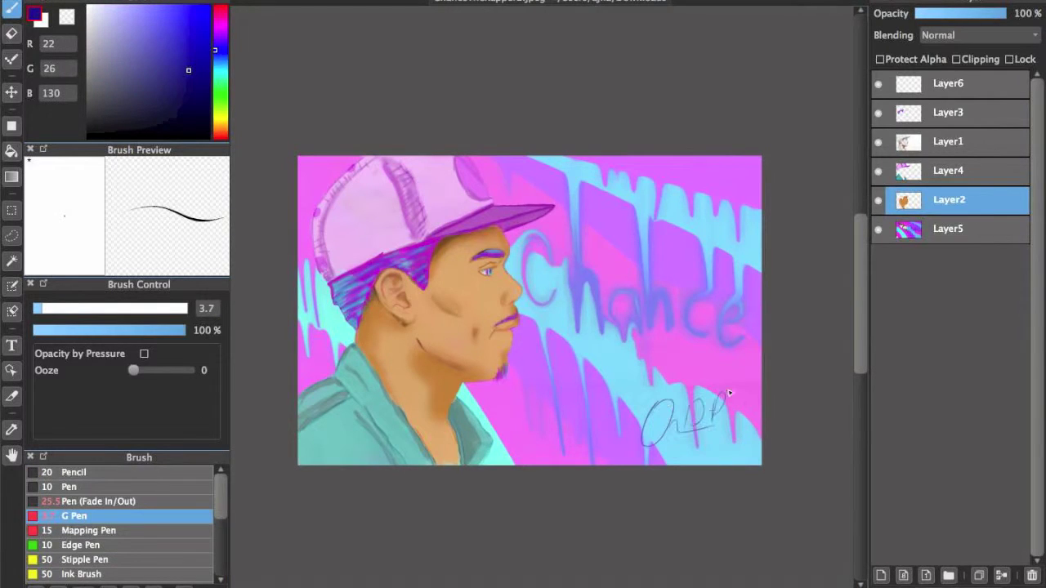
pyautogui.click(90, 308)
pyautogui.moveTo(645, 429)
pyautogui.mouseDown()
pyautogui.moveTo(740, 413)
pyautogui.moveTo(638, 445)
pyautogui.mouseUp()
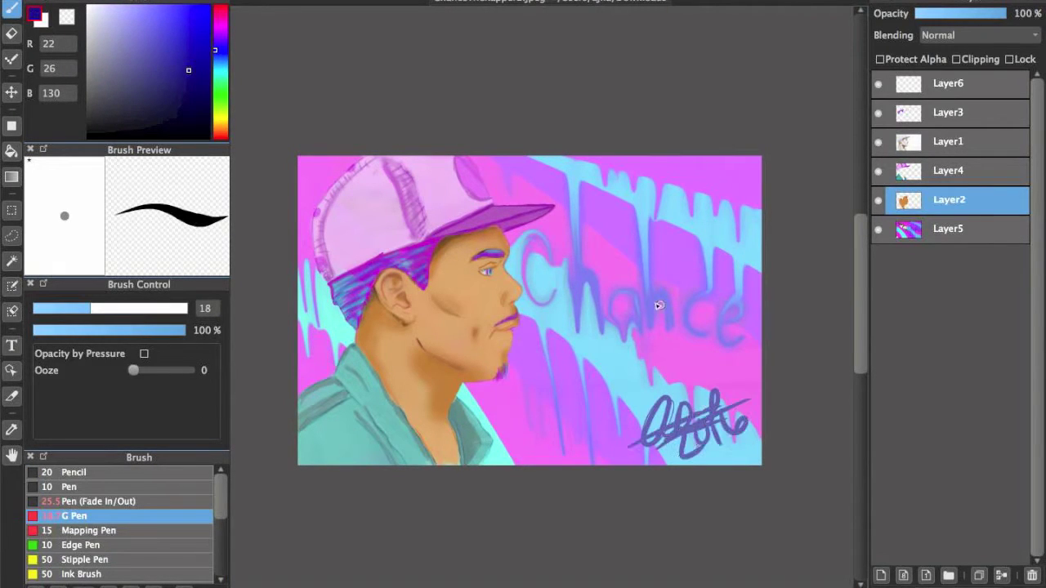
# - Add the text "Chance The Rapper" and place it along the picture's lower edge beside the signature
pyautogui.click(12, 345)
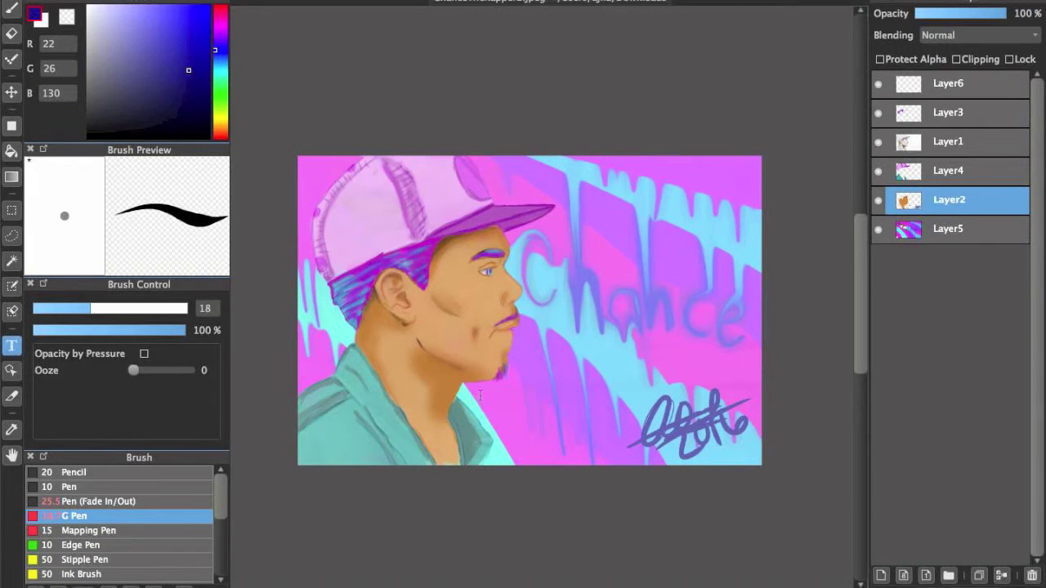
pyautogui.click(474, 376)
pyautogui.write('Chance The Rapper')
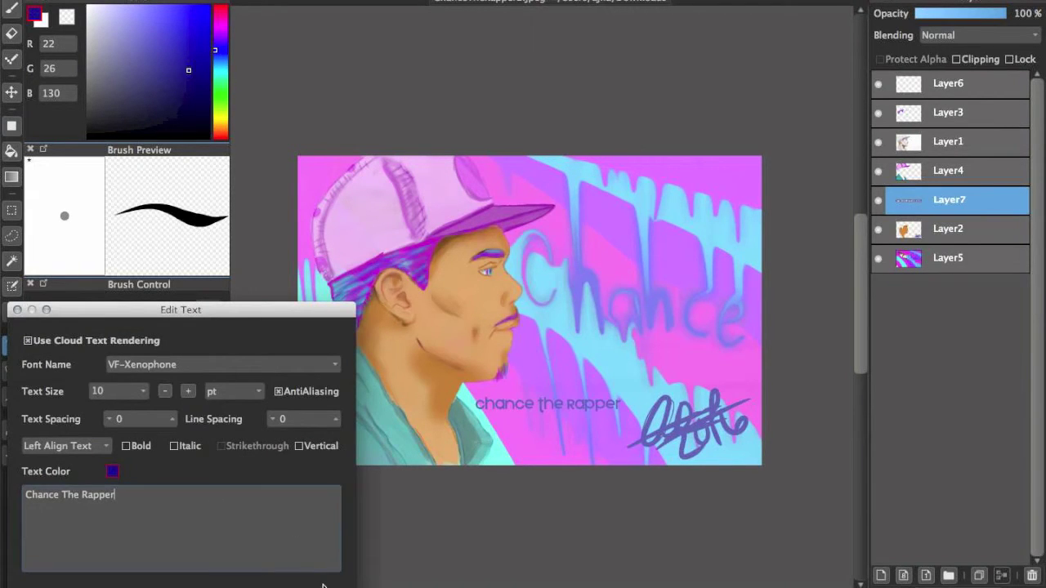
pyautogui.moveTo(580, 407); pyautogui.dragTo(598, 458)
# - Recolour the "Chance The Rapper" text light mint green and move it to the picture's upper-right corner
pyautogui.click(112, 471)
pyautogui.moveTo(248, 318)
pyautogui.mouseDown()
pyautogui.moveTo(226, 328)
pyautogui.moveTo(230, 310)
pyautogui.mouseUp()
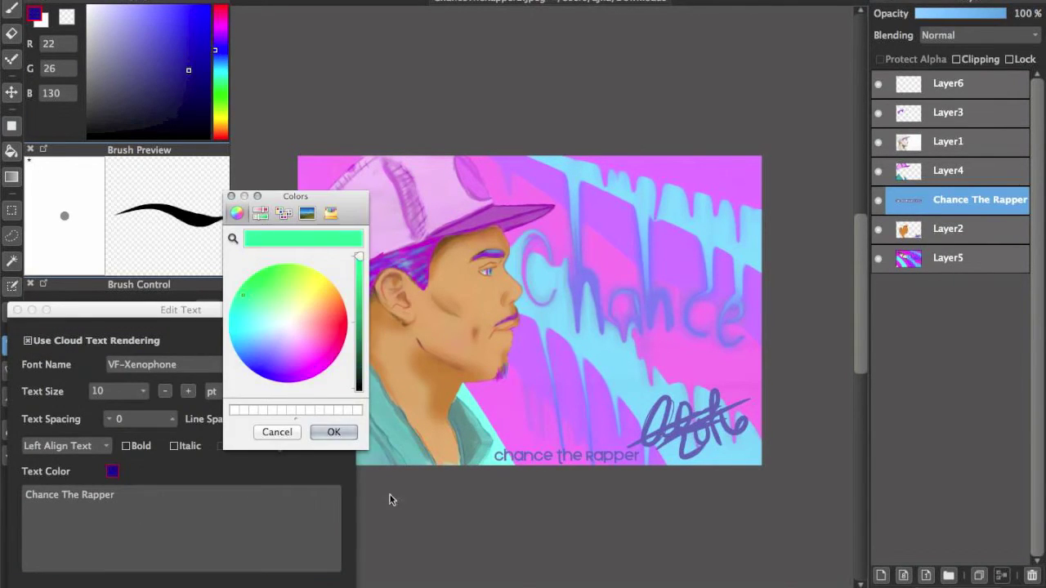
pyautogui.click(390, 497)
pyautogui.moveTo(494, 331); pyautogui.dragTo(597, 41)
# - Save the finished painting
pyautogui.click(164, 0)
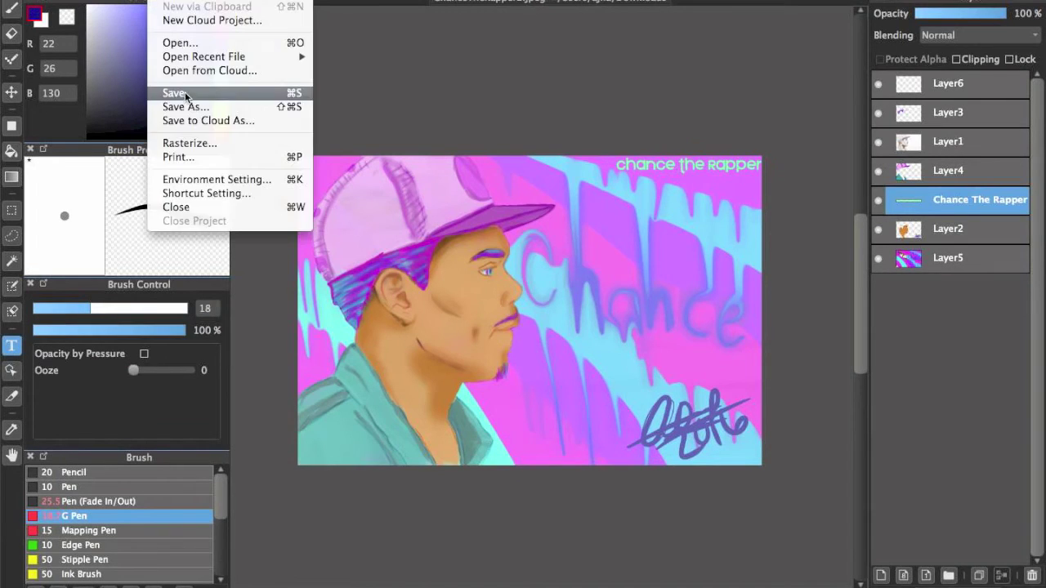